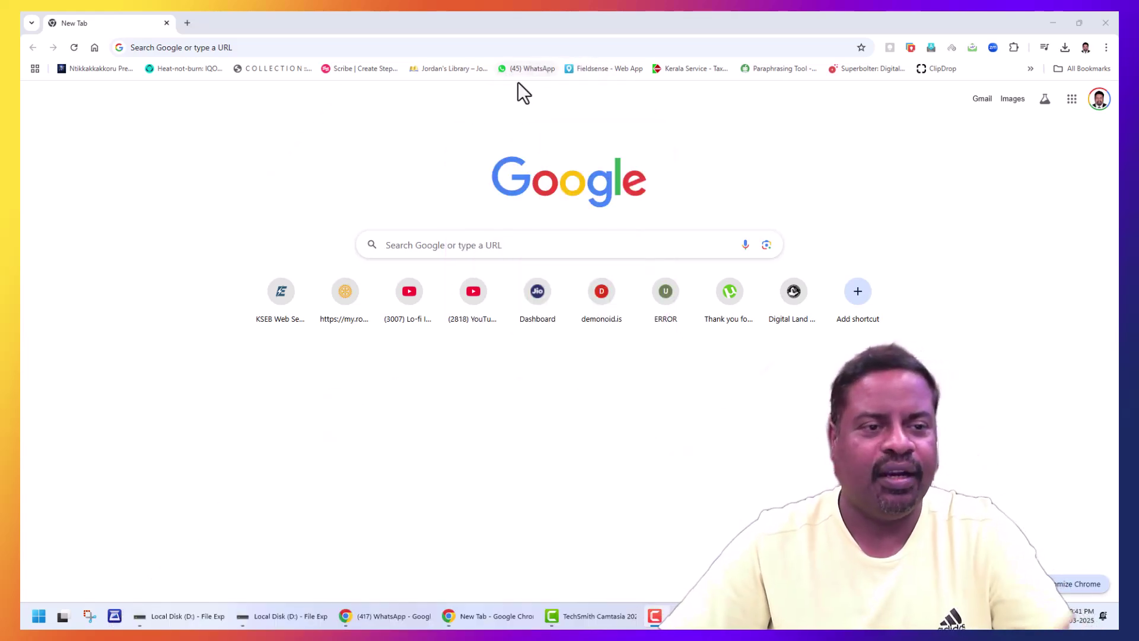
Step: Load myrotary.org from the Chrome address bar
click(528, 48)
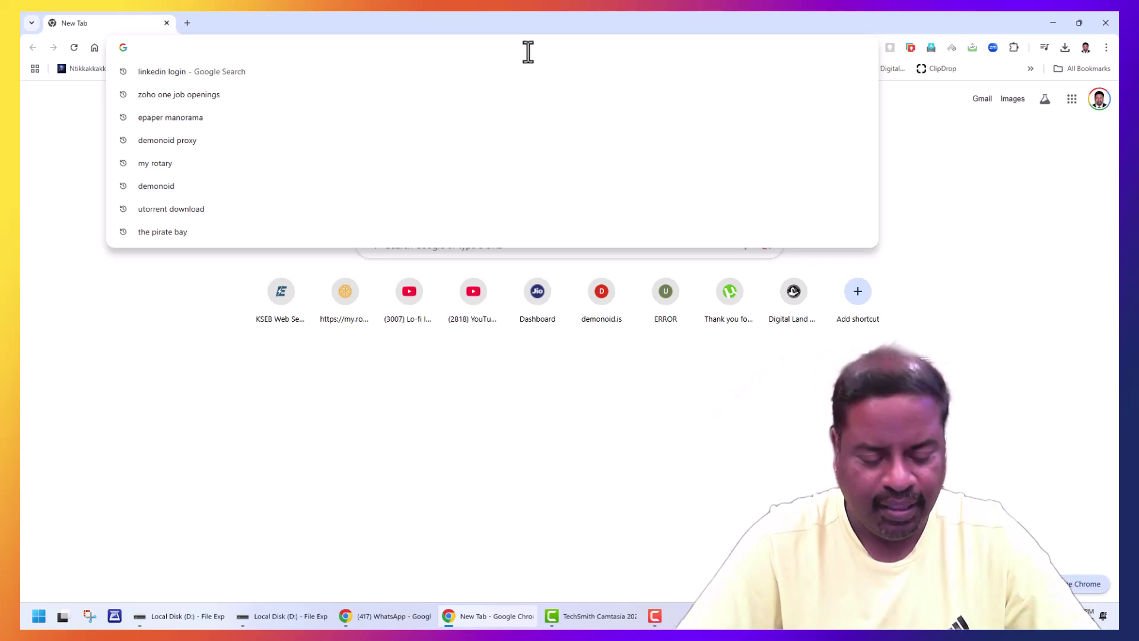
text(myr)
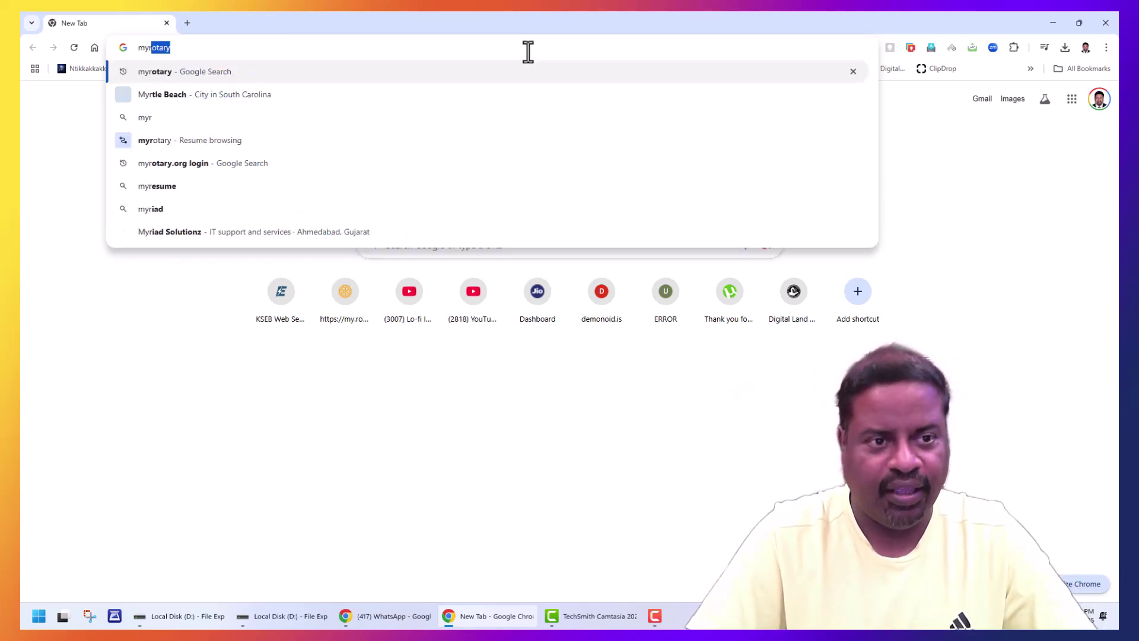
text(otary.org)
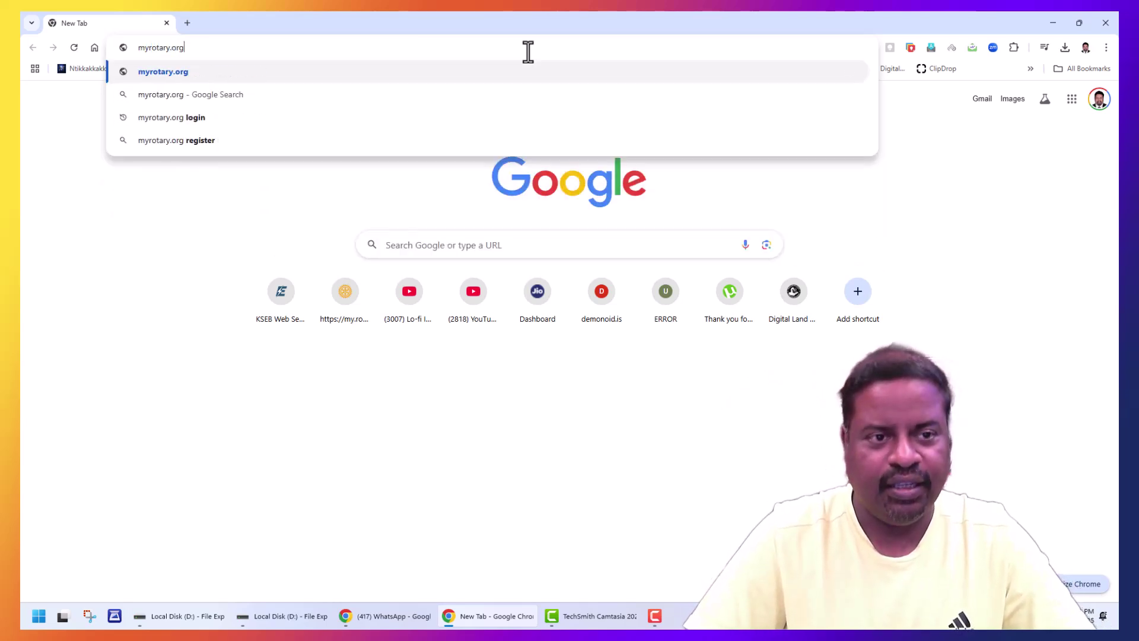
key(Return)
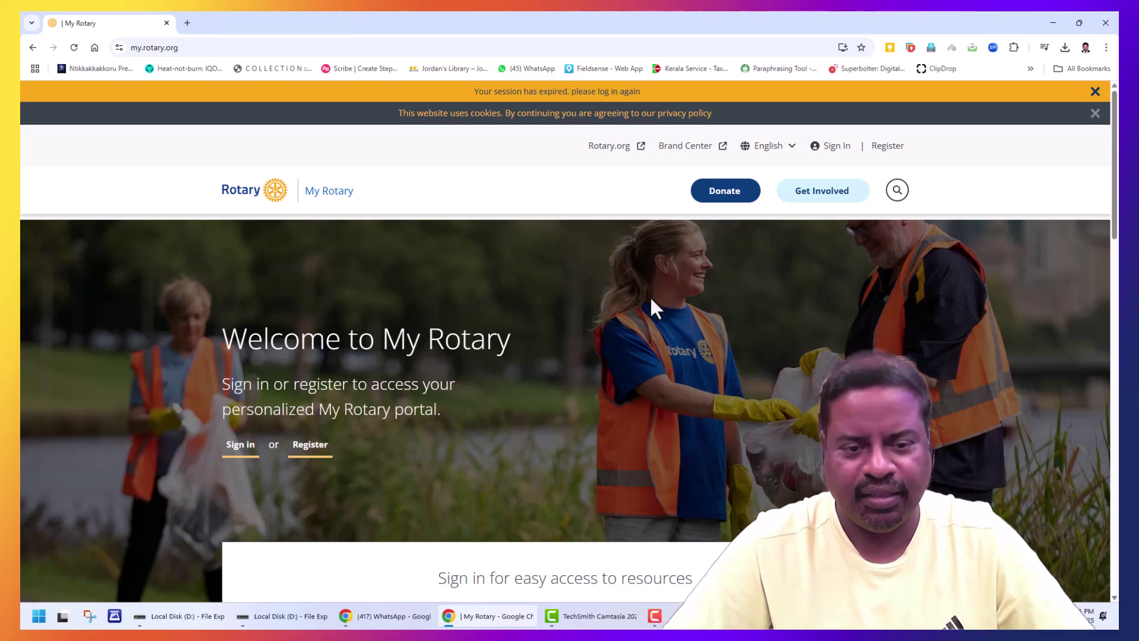
Step: Sign in to My Rotary using the browser's saved email and password
scroll(650, 315, down, 5)
scroll(649, 333, down, 3)
scroll(646, 332, up, 8)
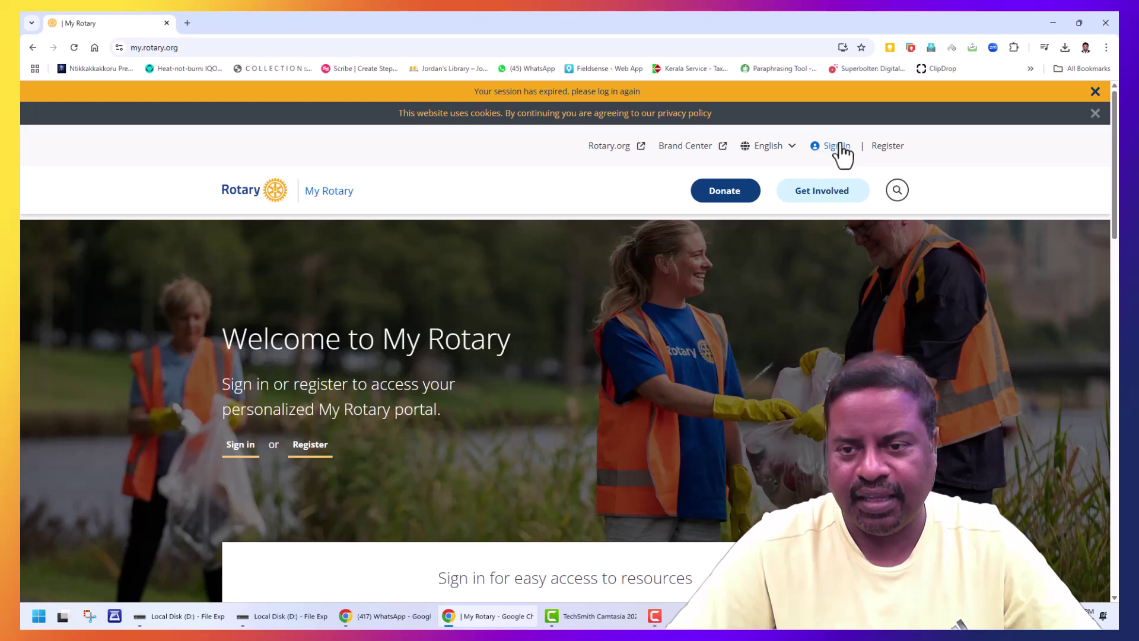
click(837, 148)
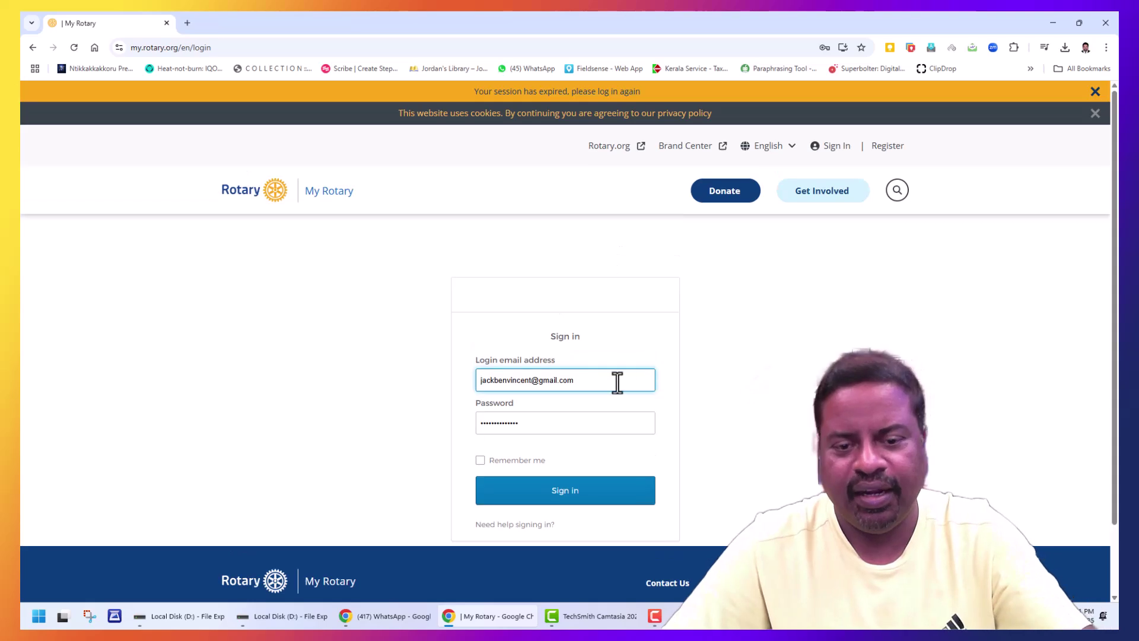
click(609, 382)
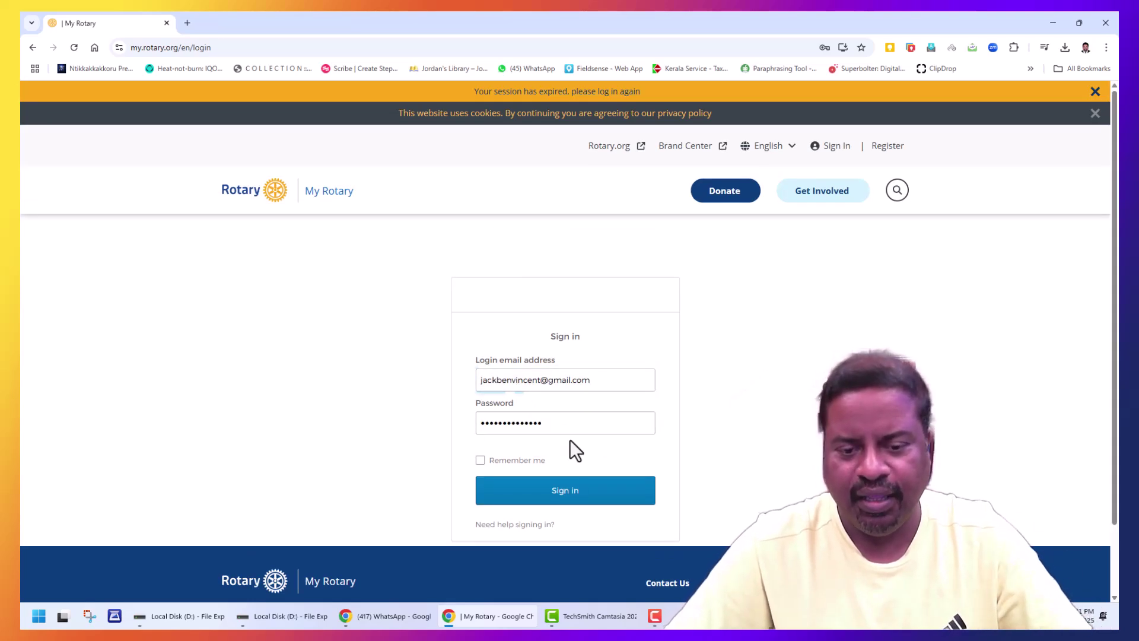
click(571, 490)
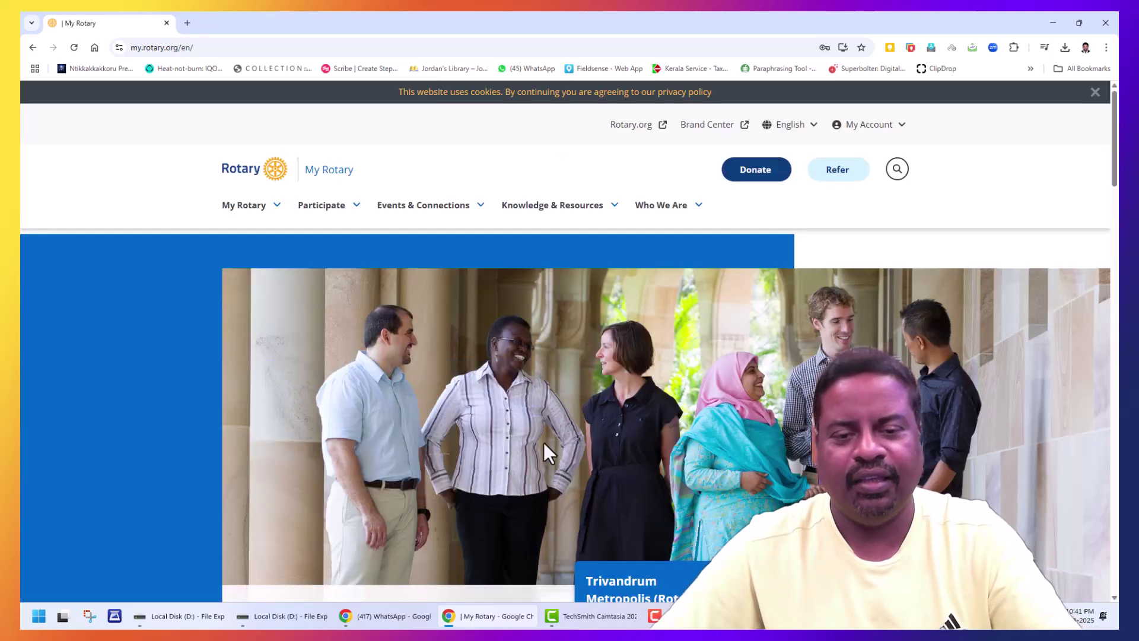
scroll(563, 315, down, 3)
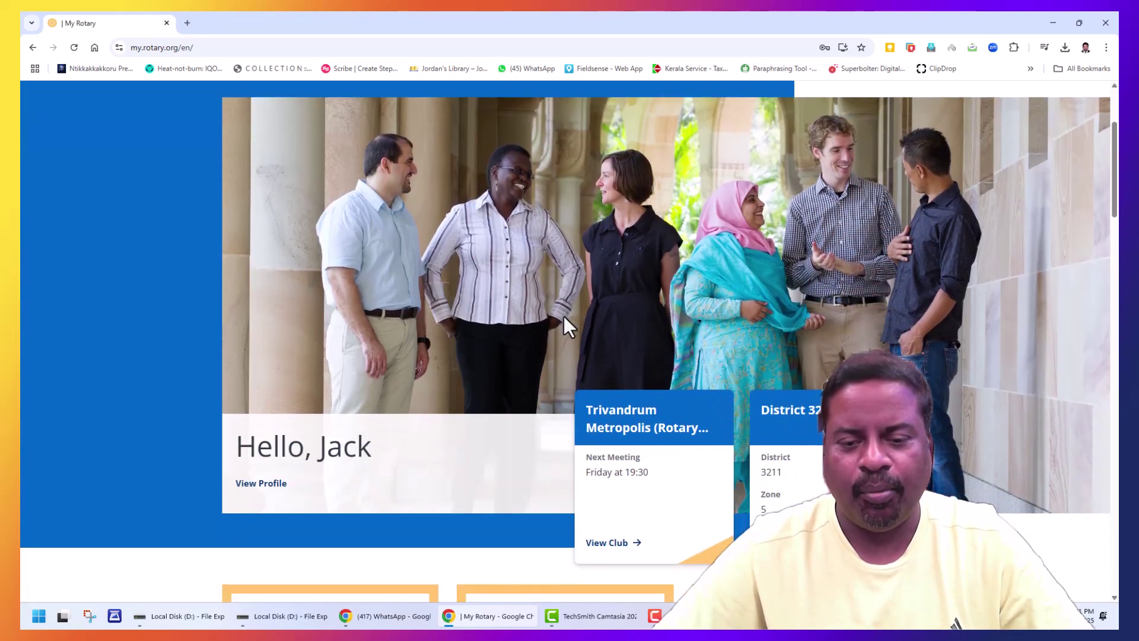
drag(585, 409, 682, 418)
click(689, 408)
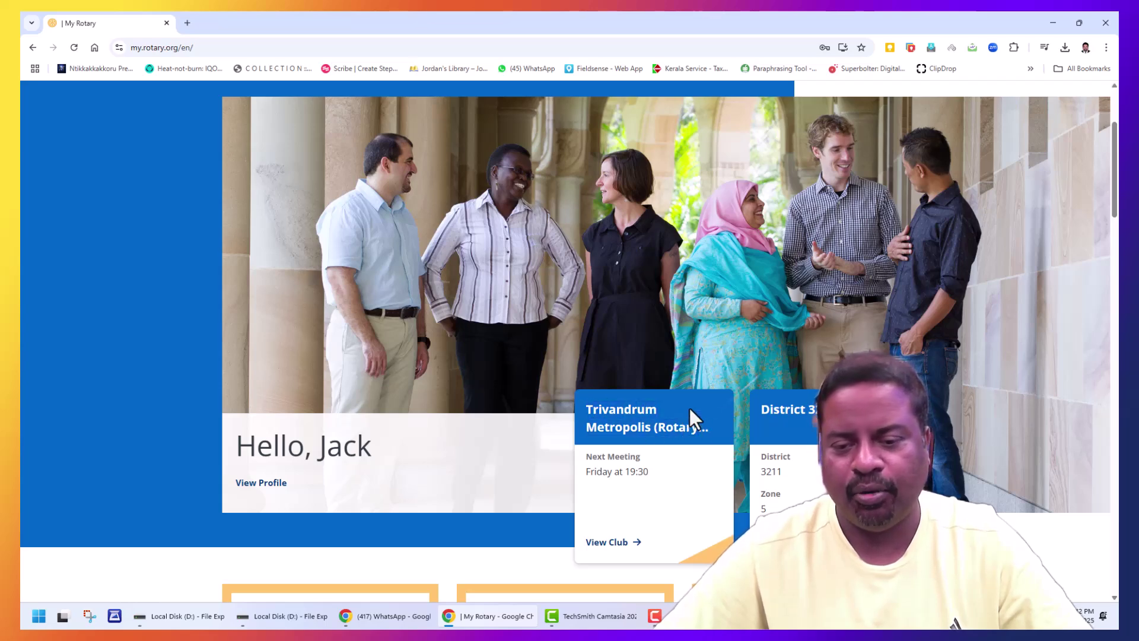
drag(812, 409, 765, 410)
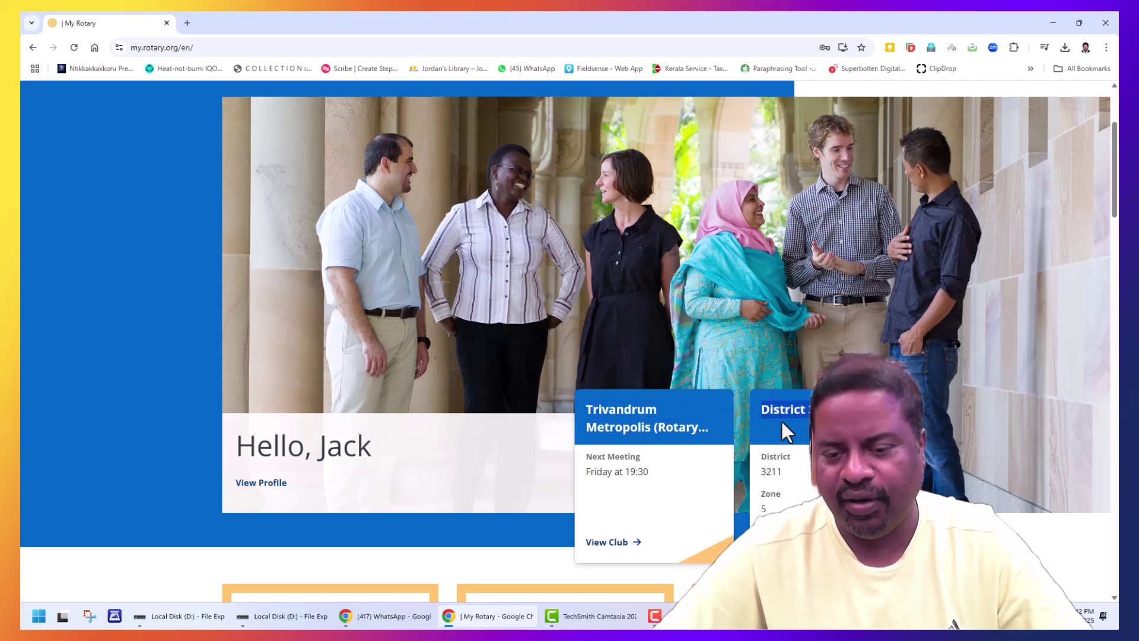
scroll(783, 424, down, 1)
scroll(593, 403, down, 2)
scroll(596, 414, down, 14)
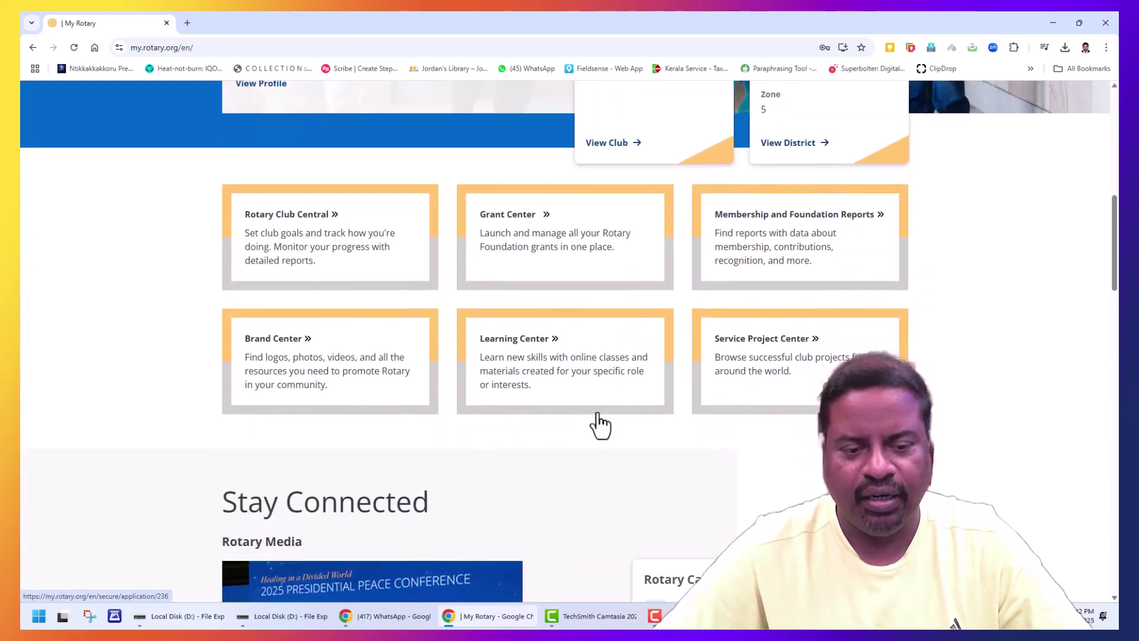
scroll(596, 416, up, 15)
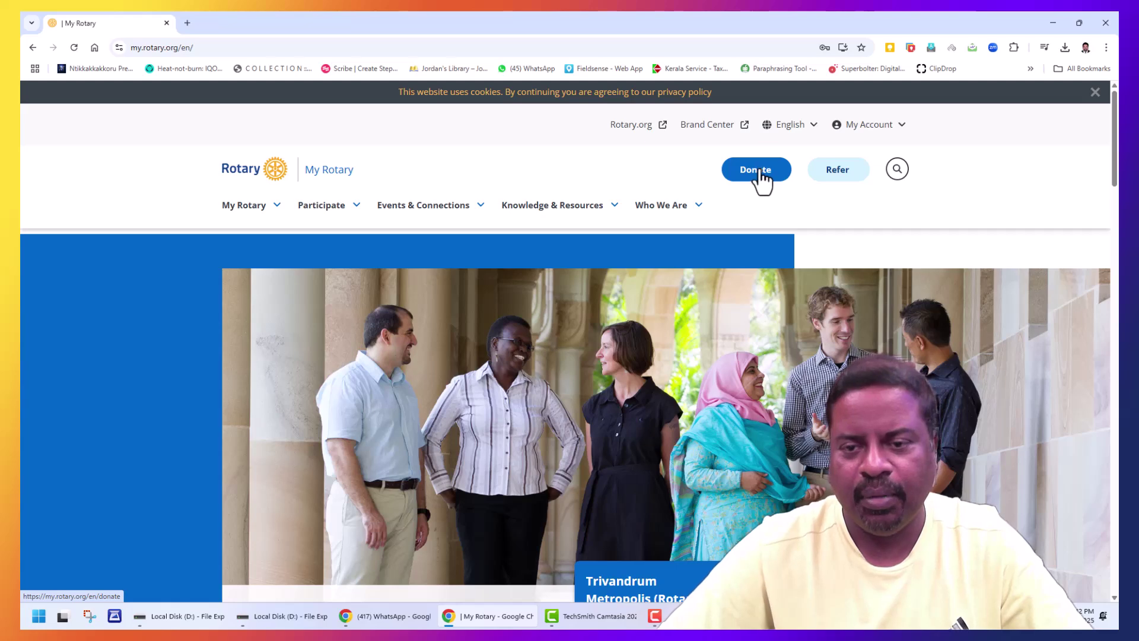
Step: Go to the Donate page and switch the support option to Global Grants
click(760, 172)
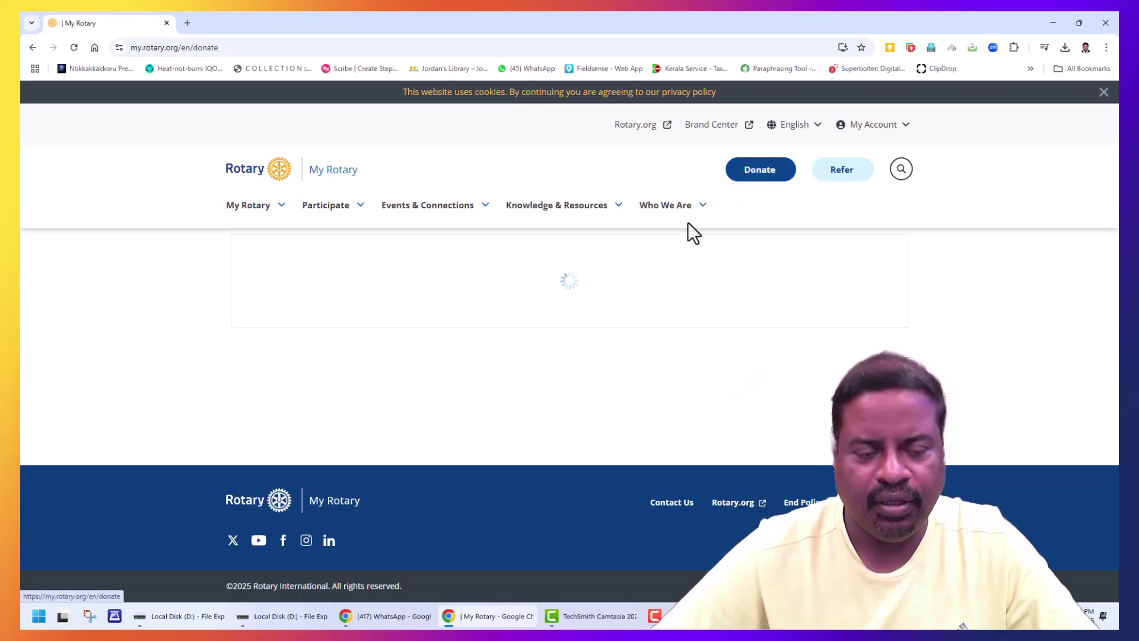
scroll(652, 356, down, 9)
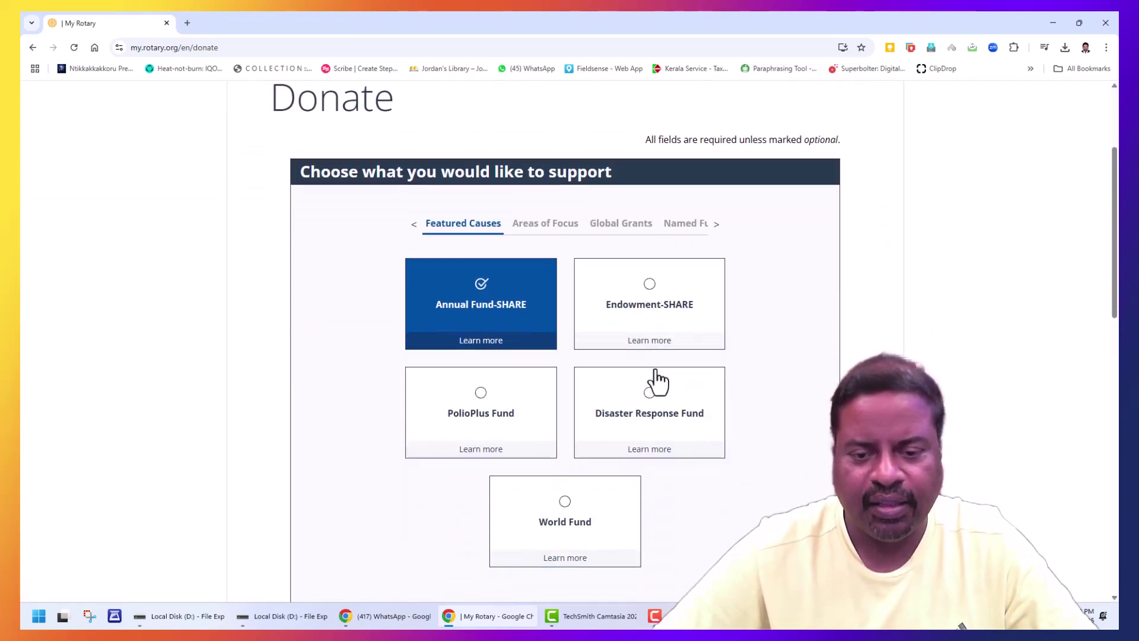
scroll(659, 376, up, 8)
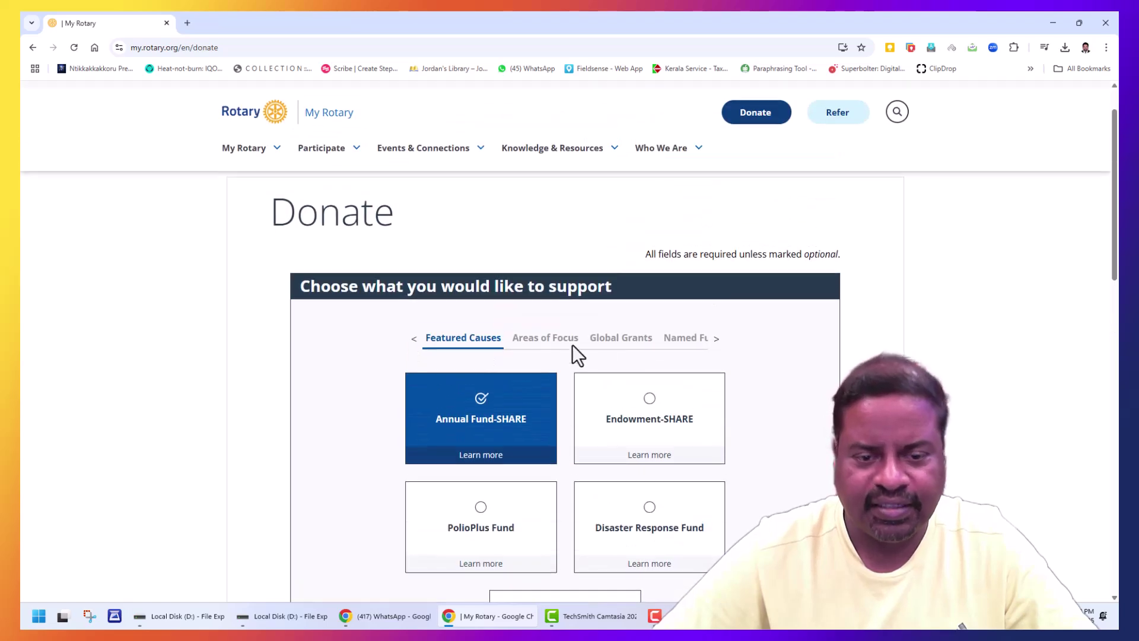
click(536, 339)
click(620, 344)
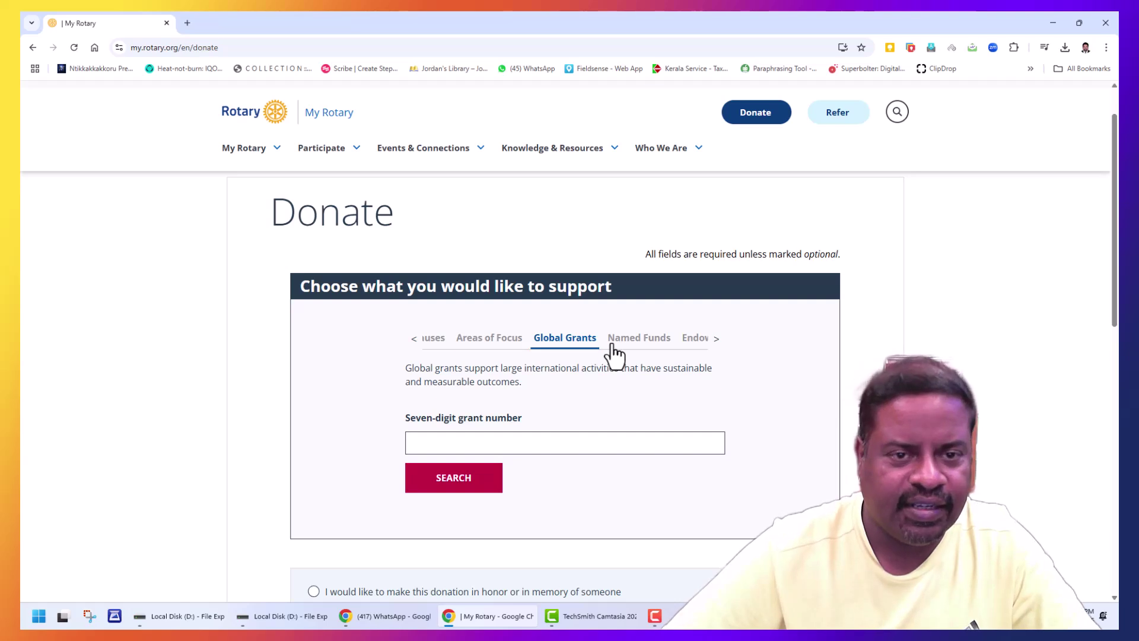
Step: Search grant number 2573200 and check its 80,208.93 USD amount needed
click(558, 446)
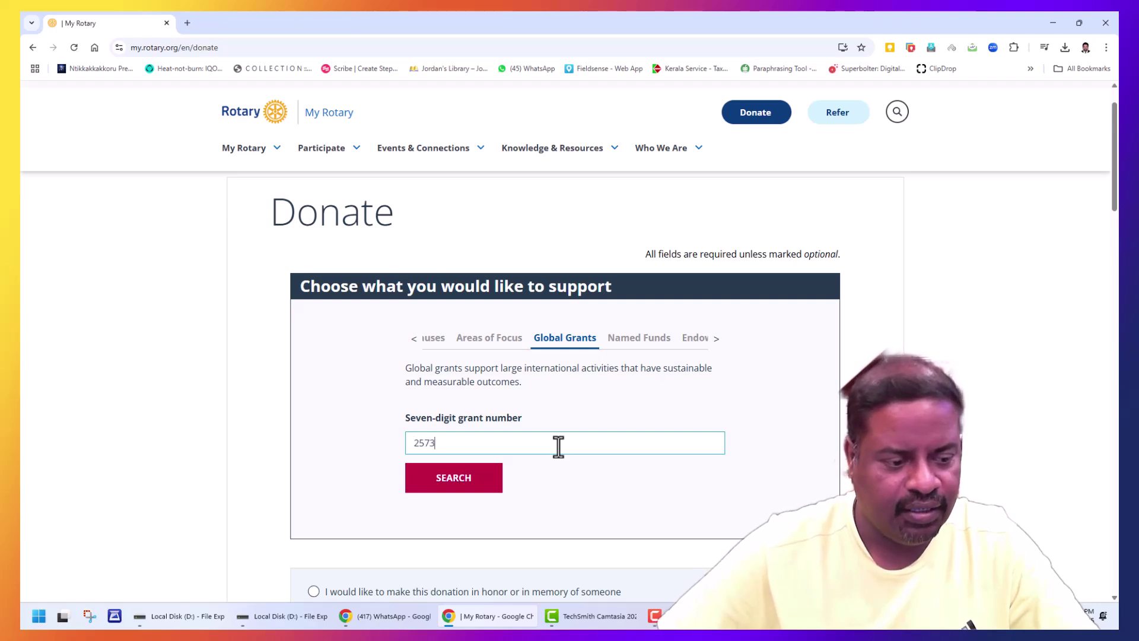
text(2573200)
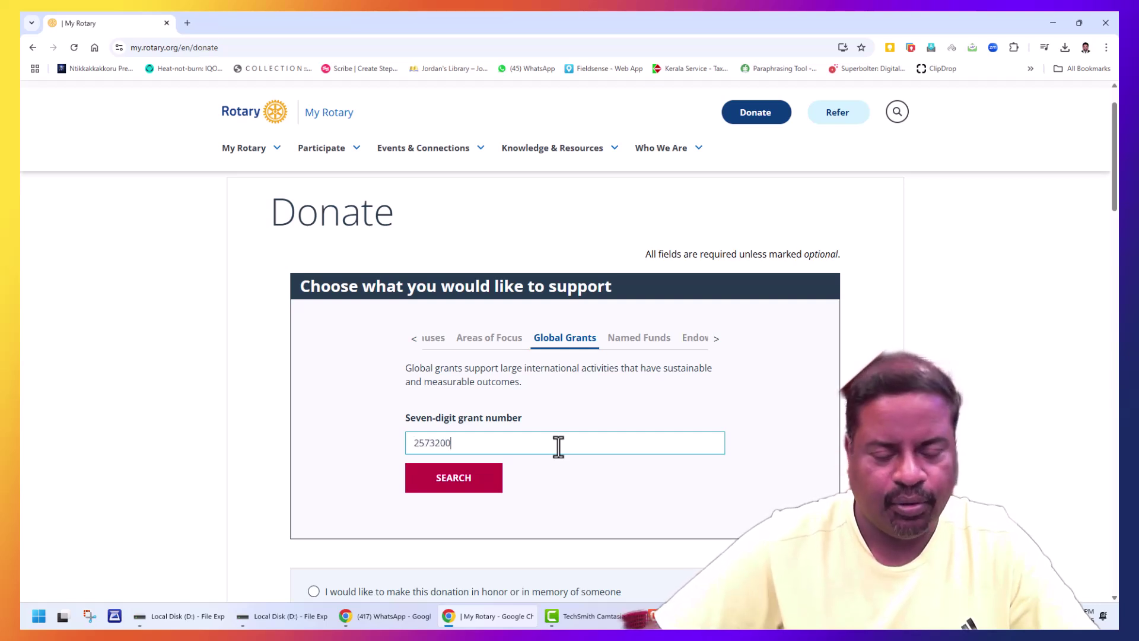
click(428, 487)
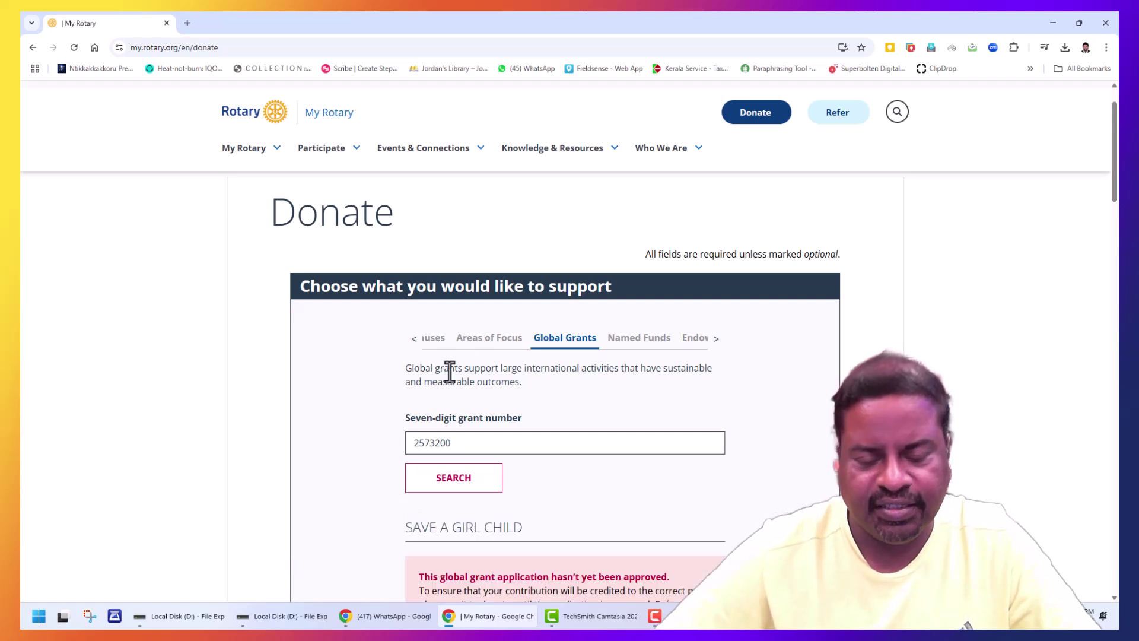
scroll(522, 380, down, 3)
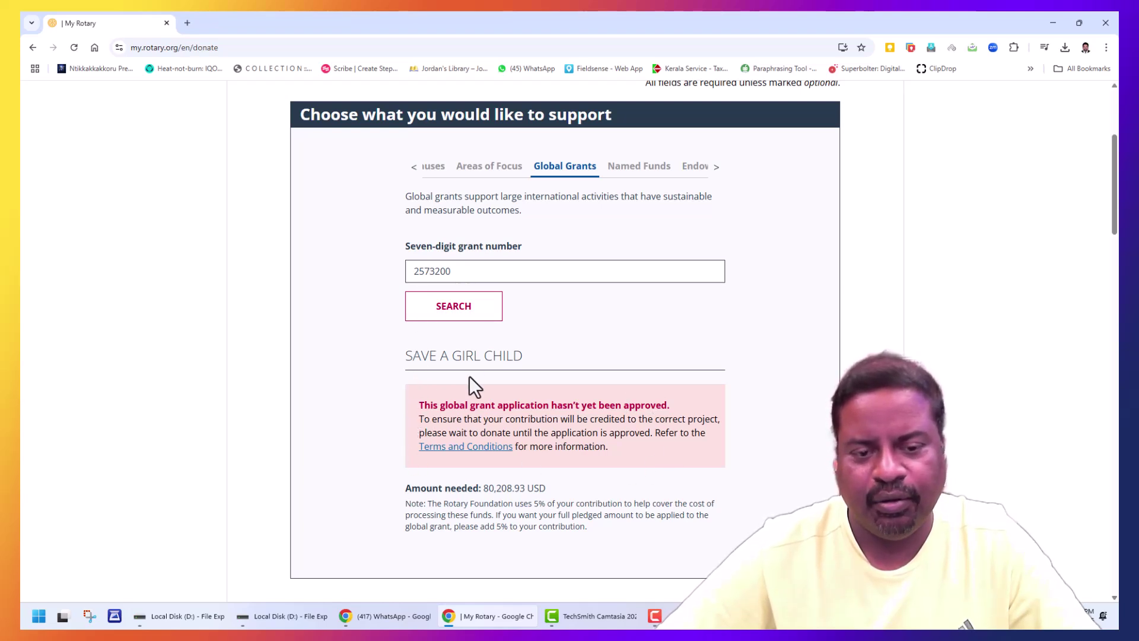
scroll(451, 362, down, 2)
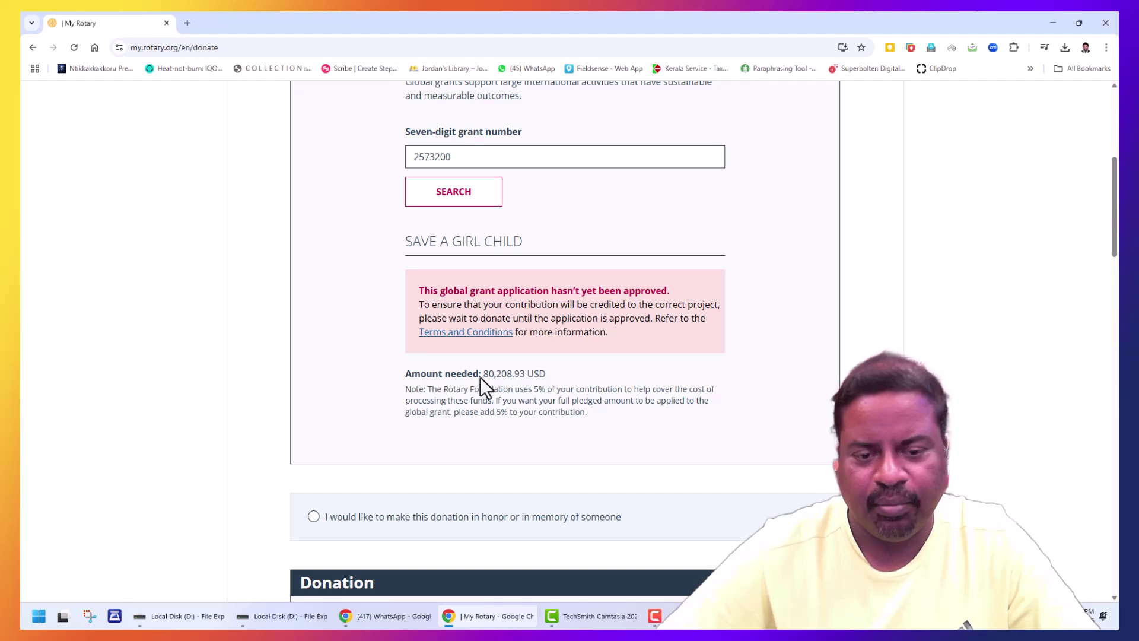
drag(484, 374, 522, 375)
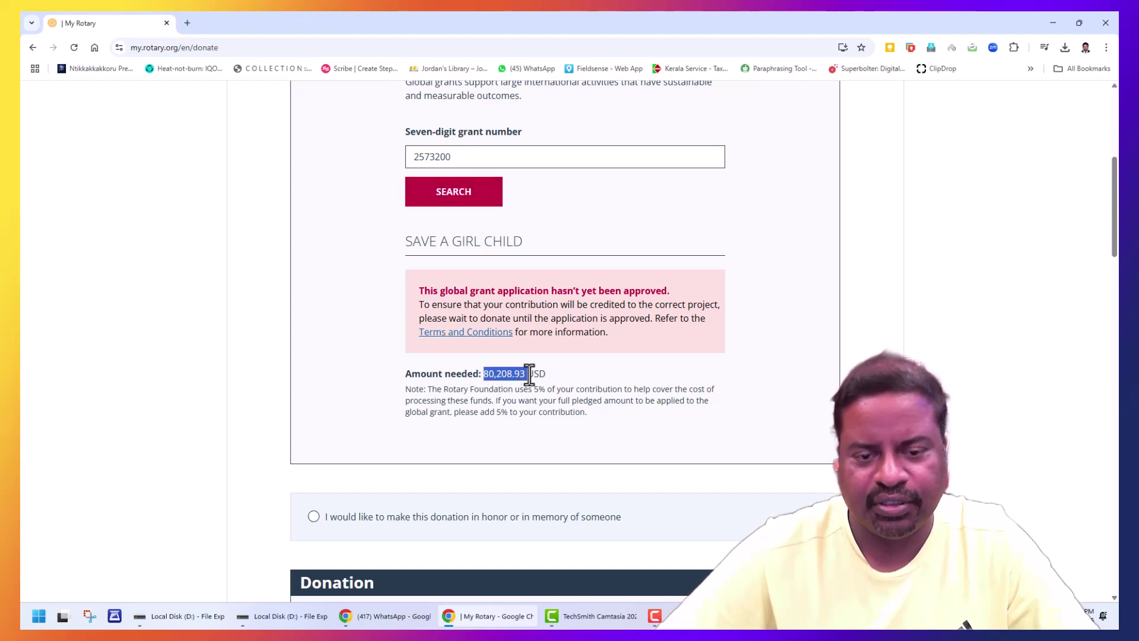
scroll(593, 383, down, 6)
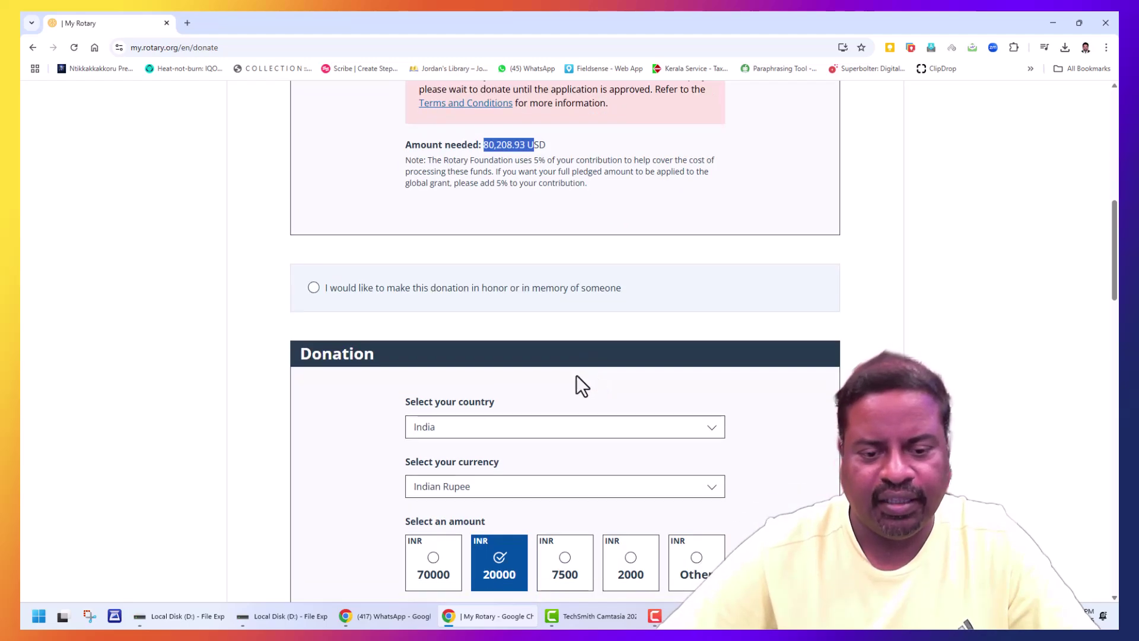
Step: Enter a custom Other amount of 200000 INR for the donation
click(705, 465)
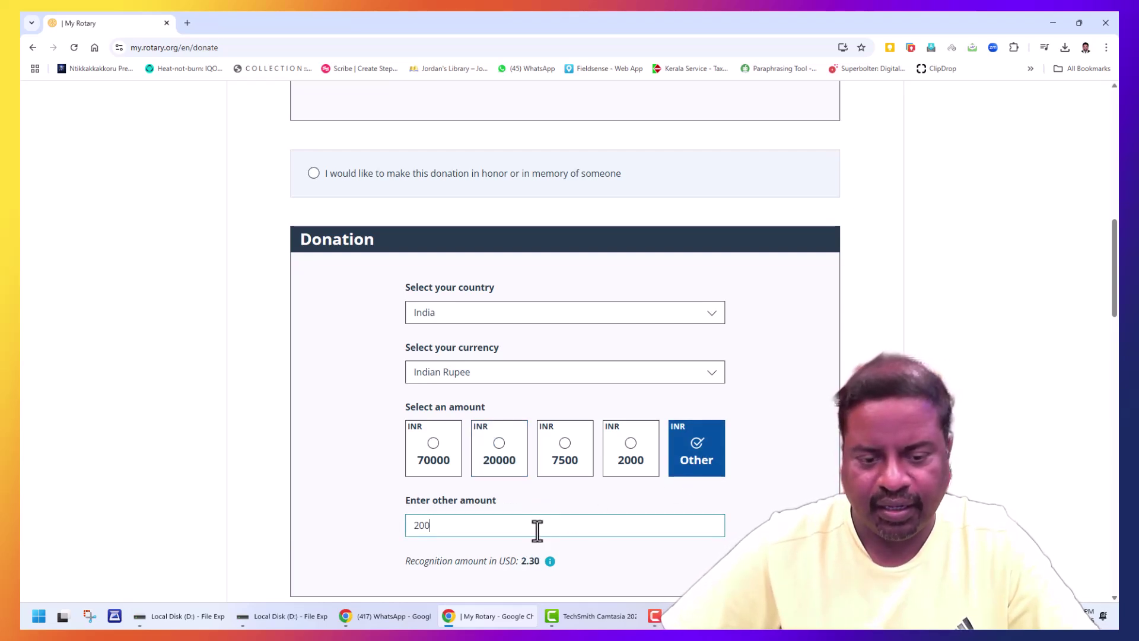
text(200000)
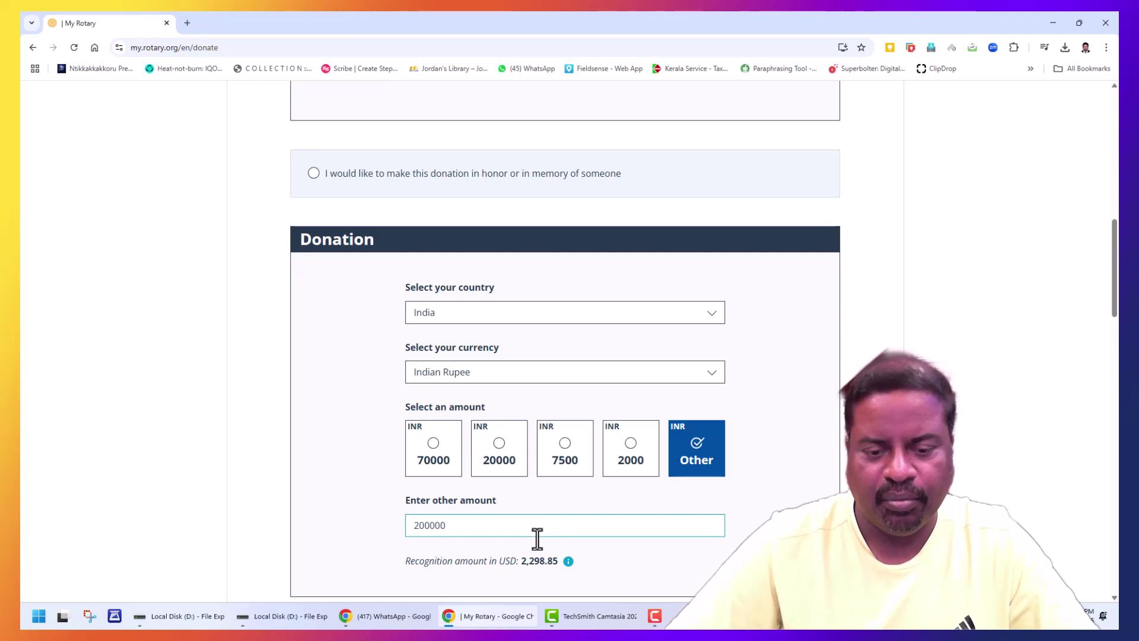
scroll(474, 528, down, 1)
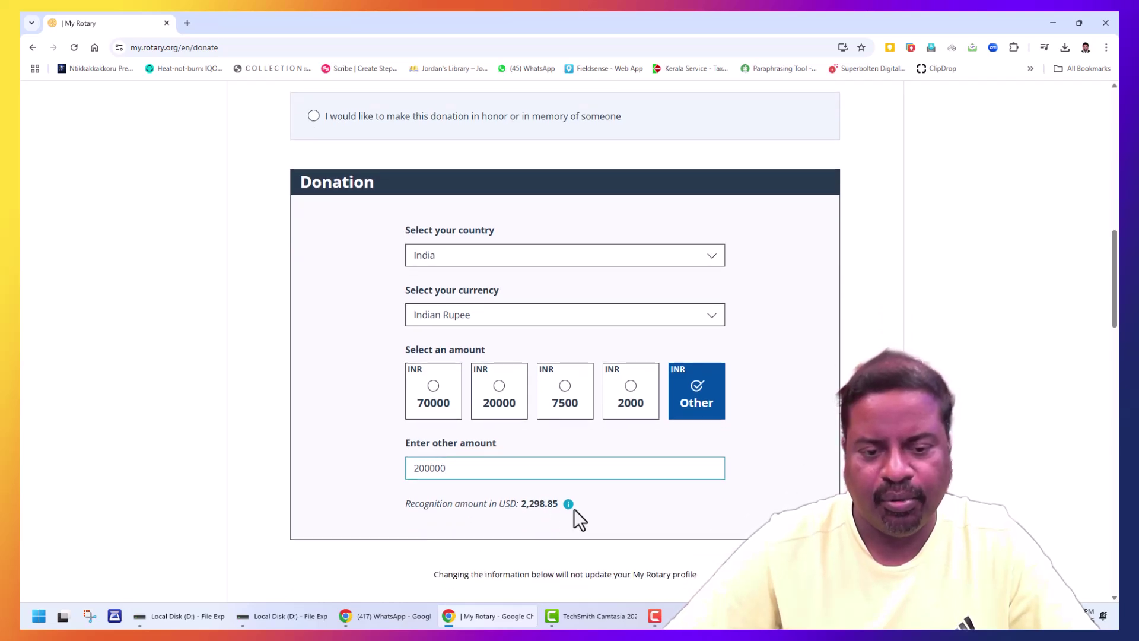
scroll(545, 502, down, 5)
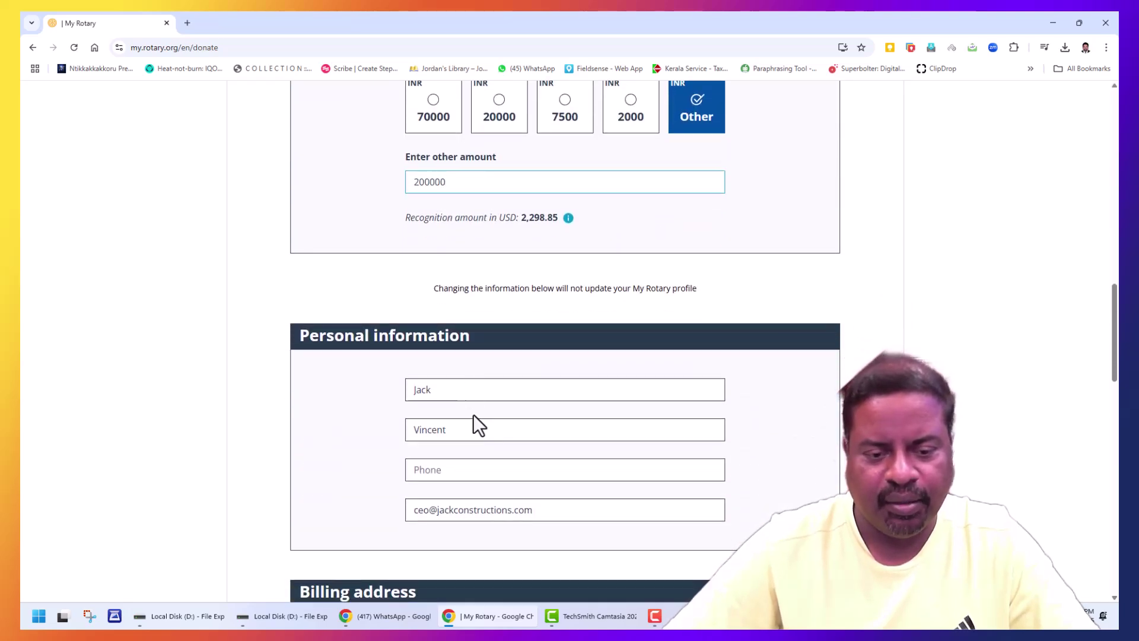
Step: Enter the donor's phone number, then move down to the payment details
click(459, 472)
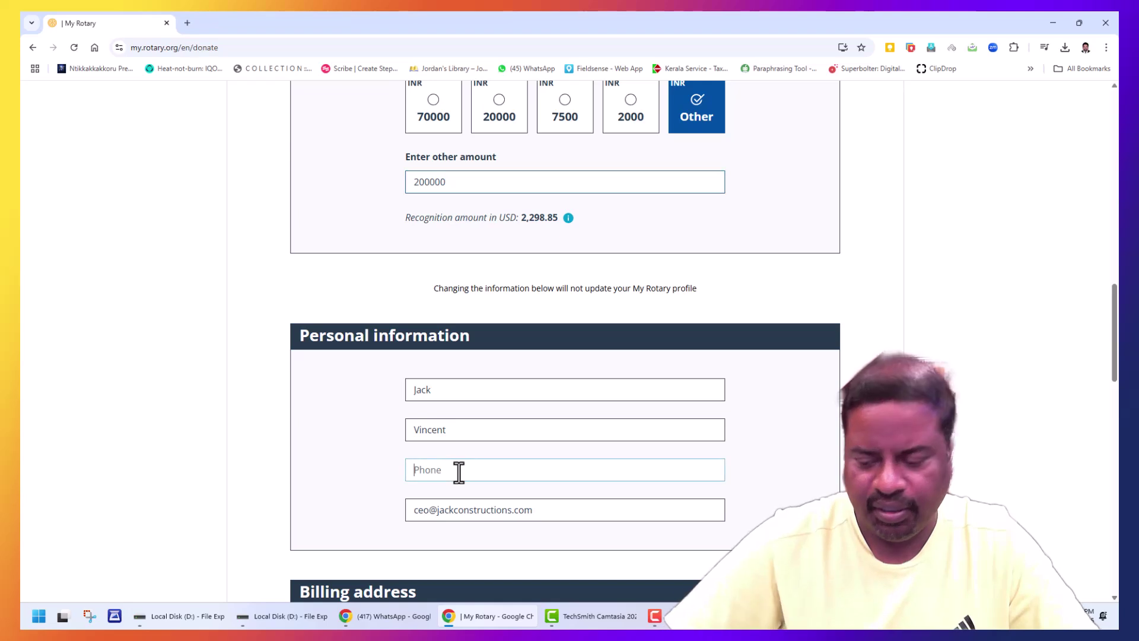
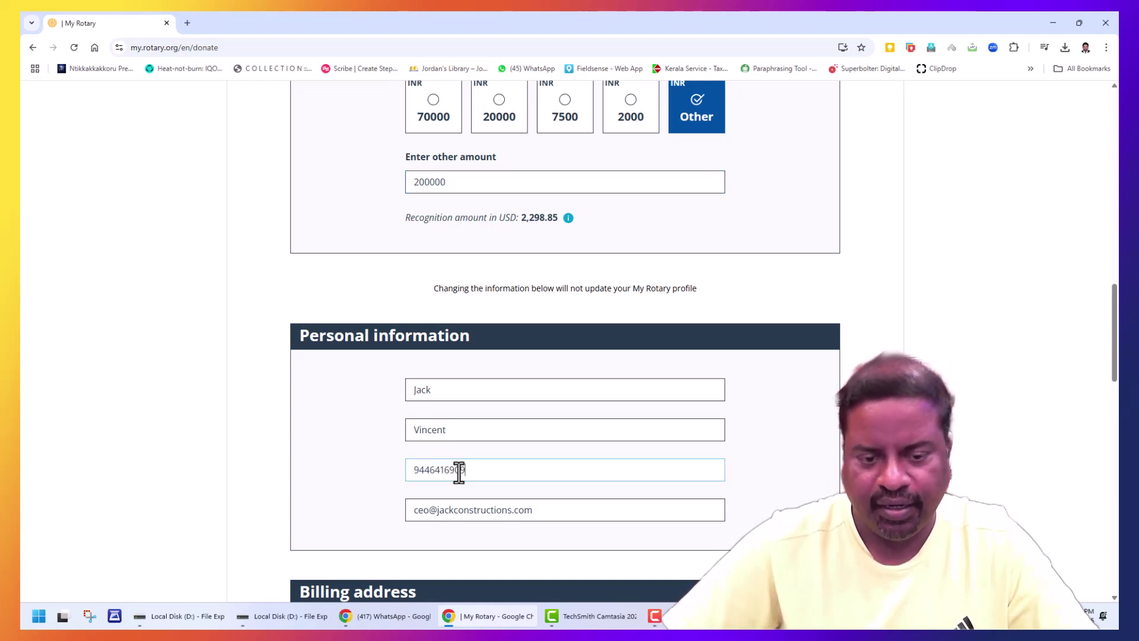
scroll(461, 472, down, 2)
click(438, 396)
scroll(519, 417, down, 3)
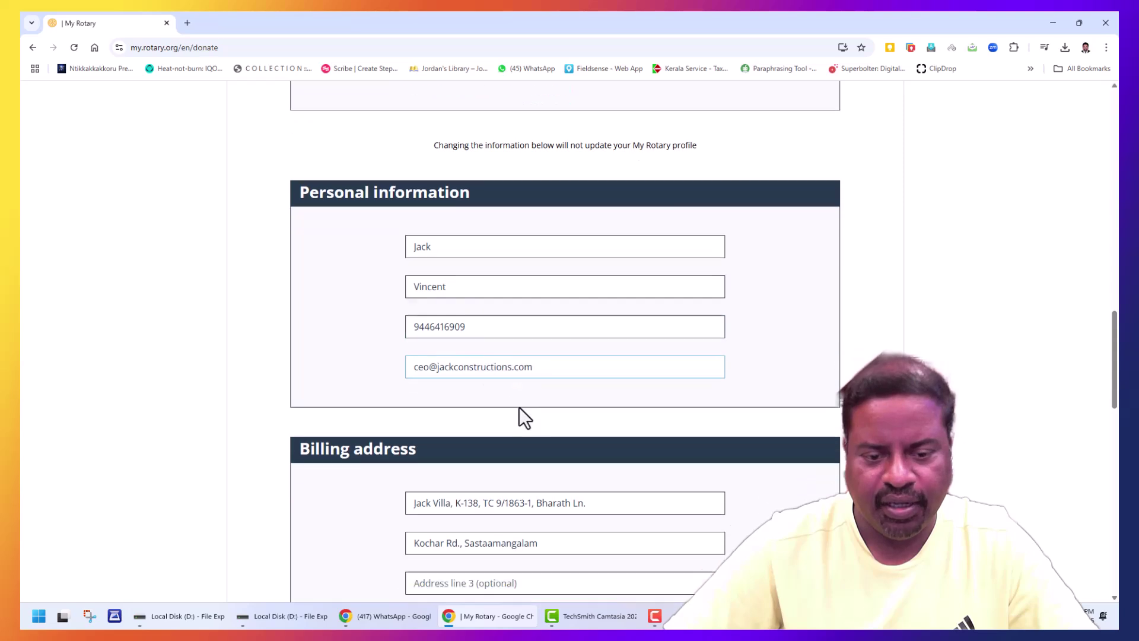
scroll(564, 412, down, 5)
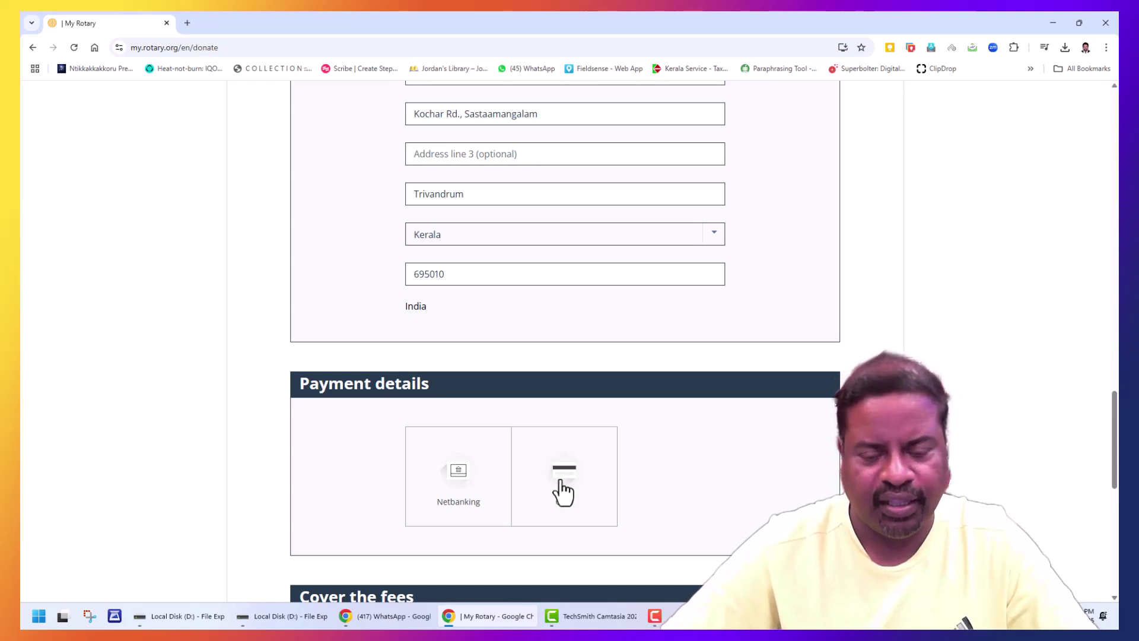
Step: Switch the payment method from Card to Netbanking and select ICICI Bank
click(563, 486)
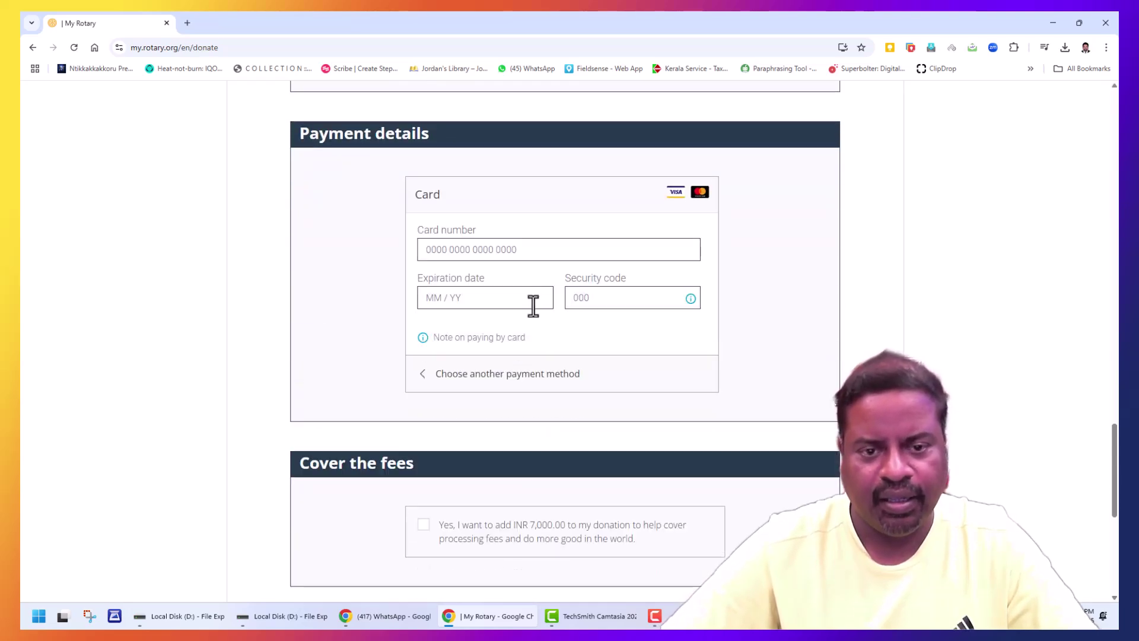
click(533, 256)
scroll(534, 255, up, 3)
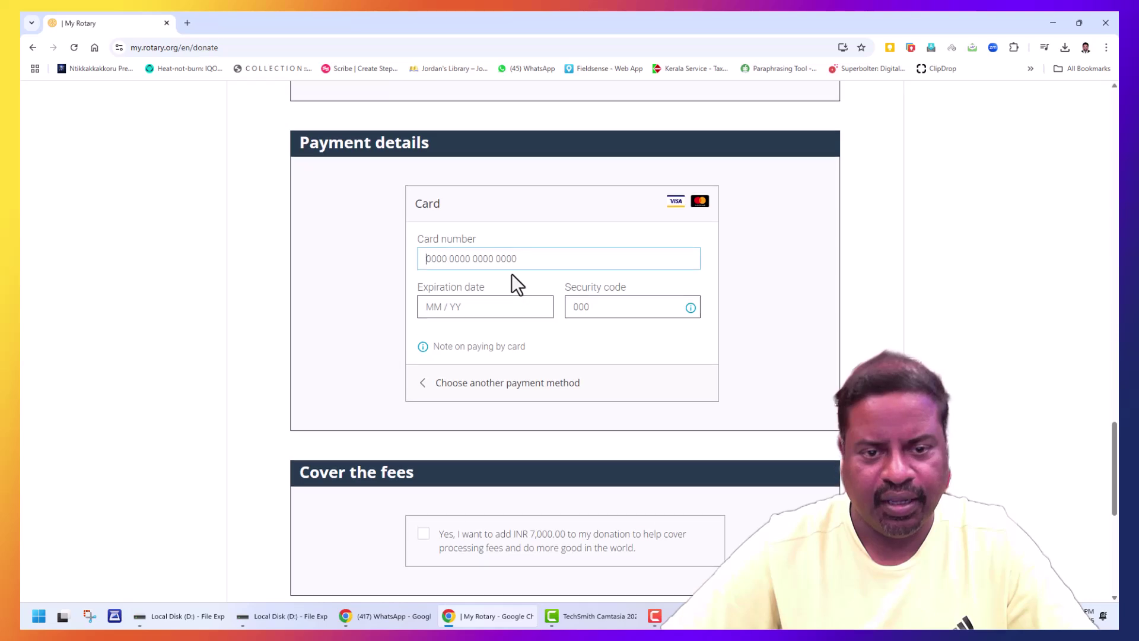
click(496, 545)
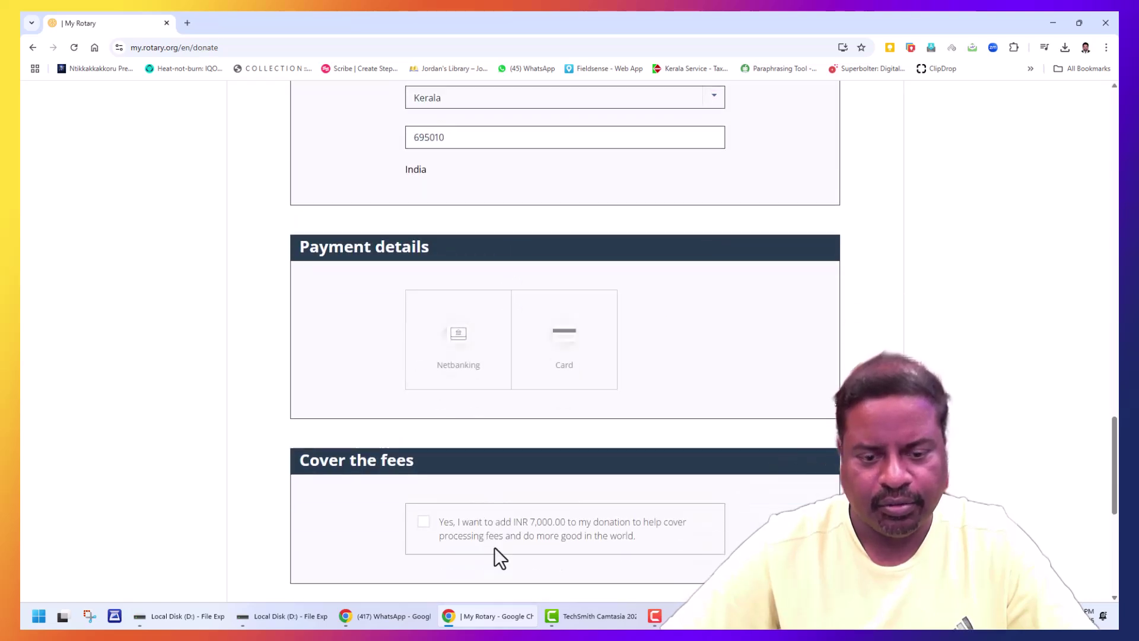
scroll(475, 475, down, 2)
click(468, 248)
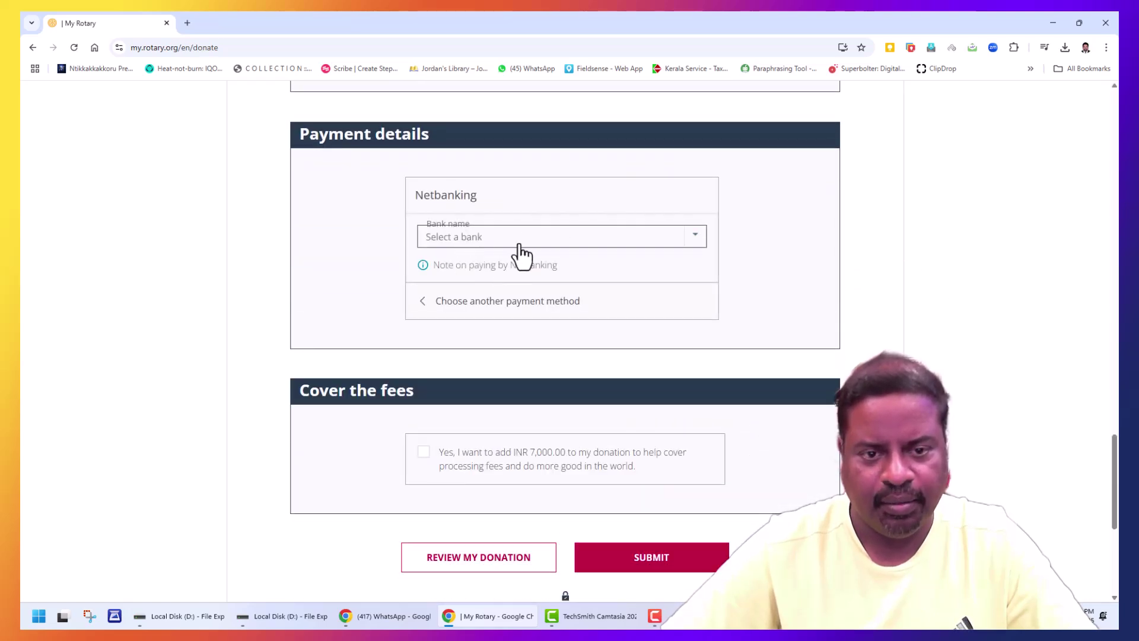
click(522, 240)
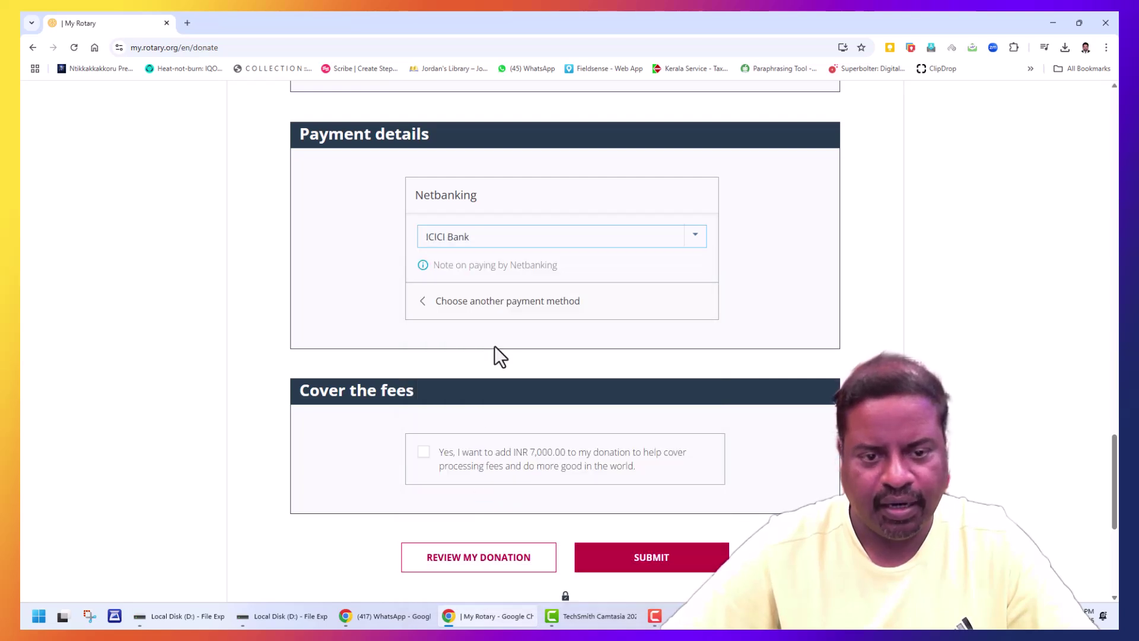
scroll(557, 323, down, 1)
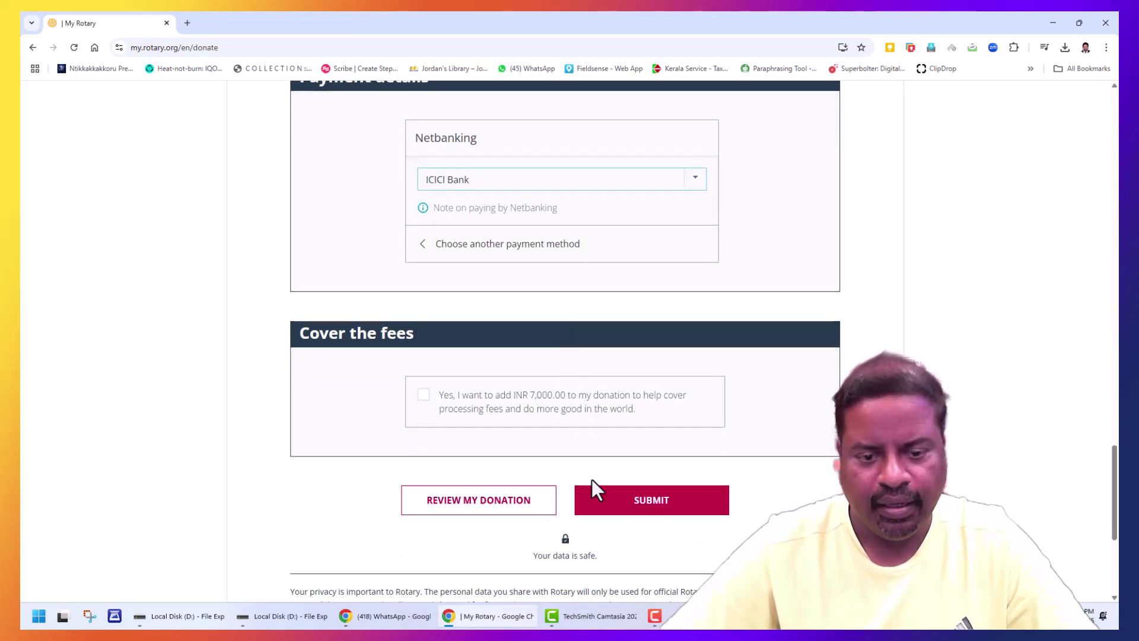
Step: Review the summary of the 200,000 INR gift to grant 2573200, then close it
click(501, 519)
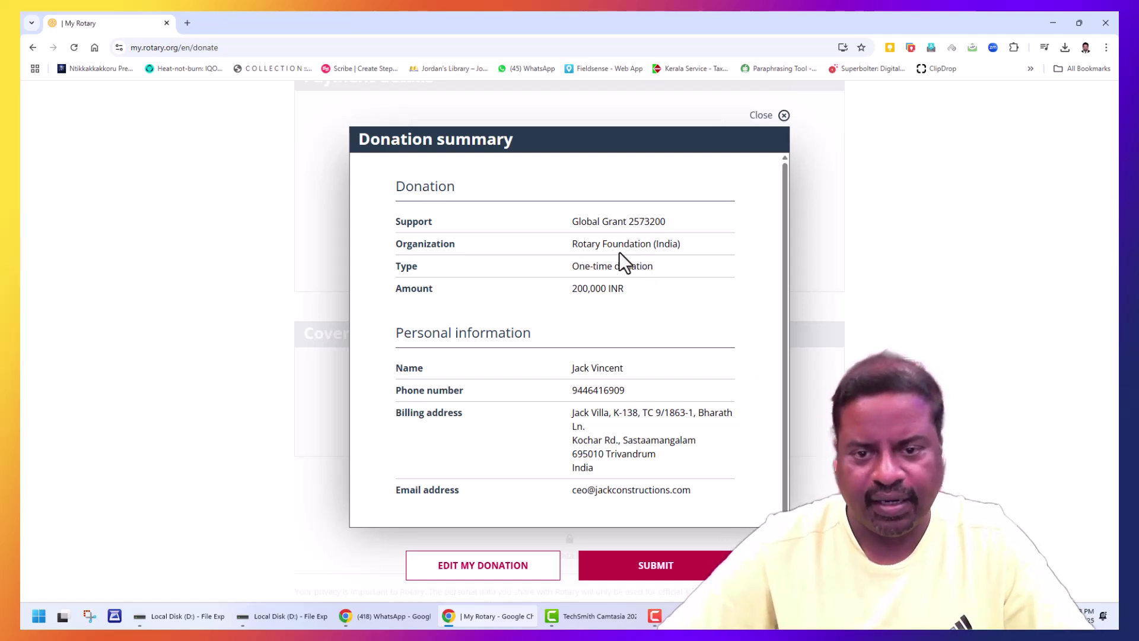
scroll(629, 296, down, 1)
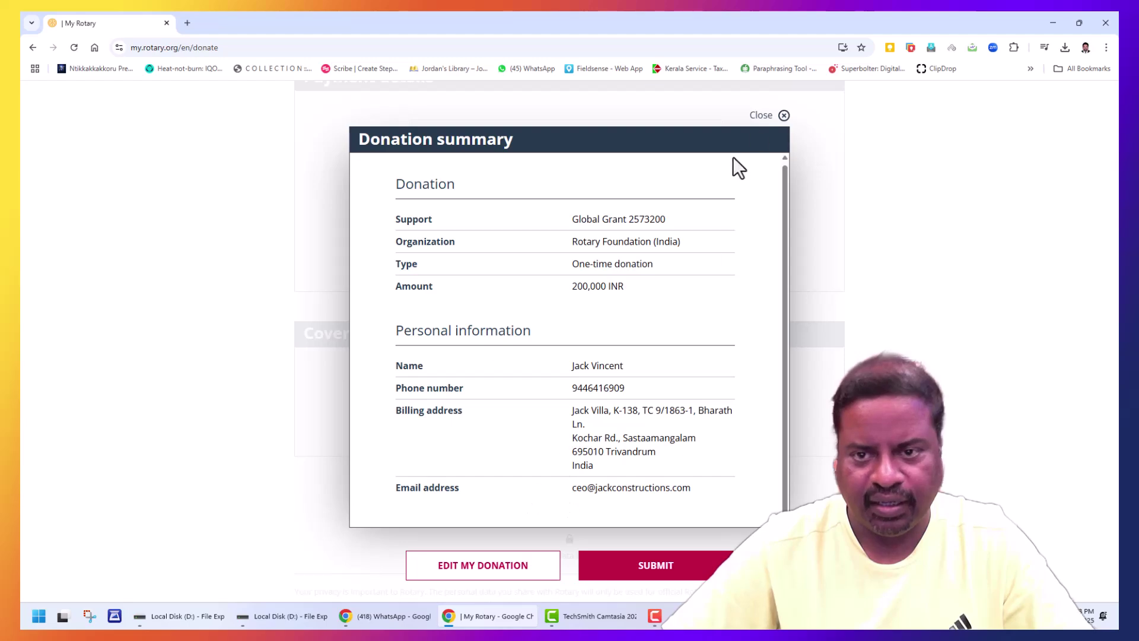
click(776, 114)
Step: Submit the form, then tick Cover the fees to add INR 7,000.00
click(658, 515)
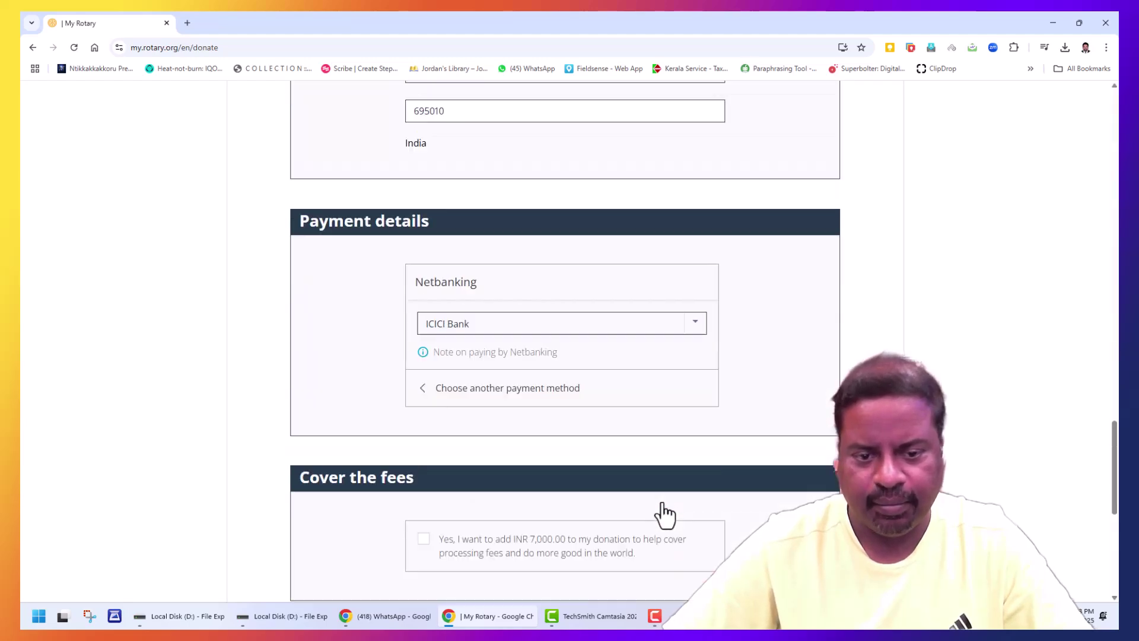
scroll(671, 350, down, 10)
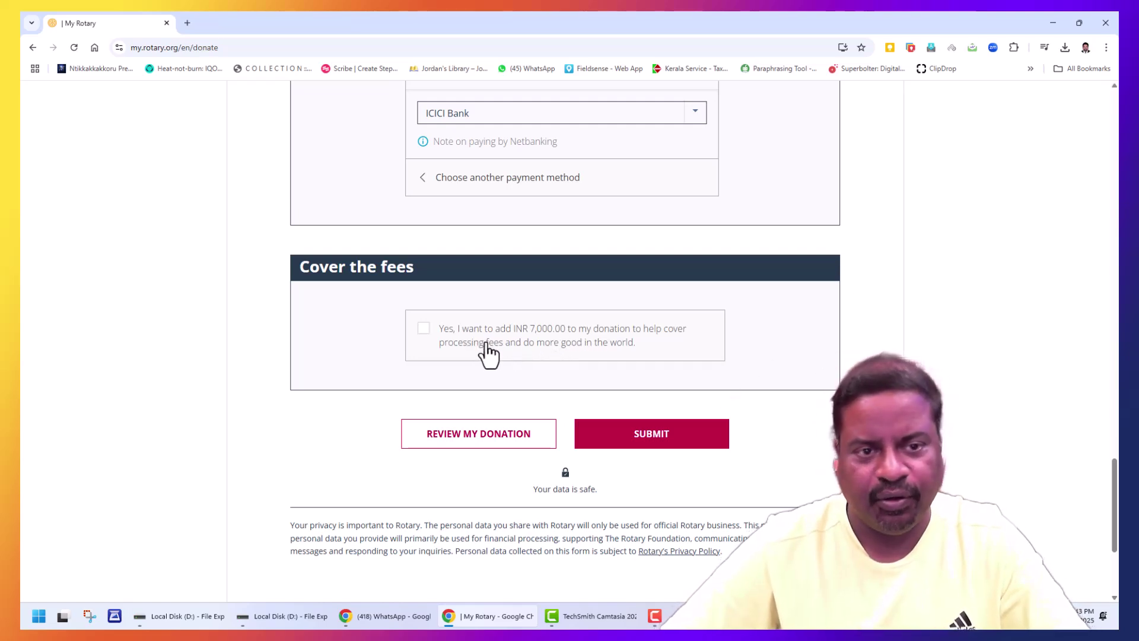
click(429, 334)
scroll(555, 350, up, 10)
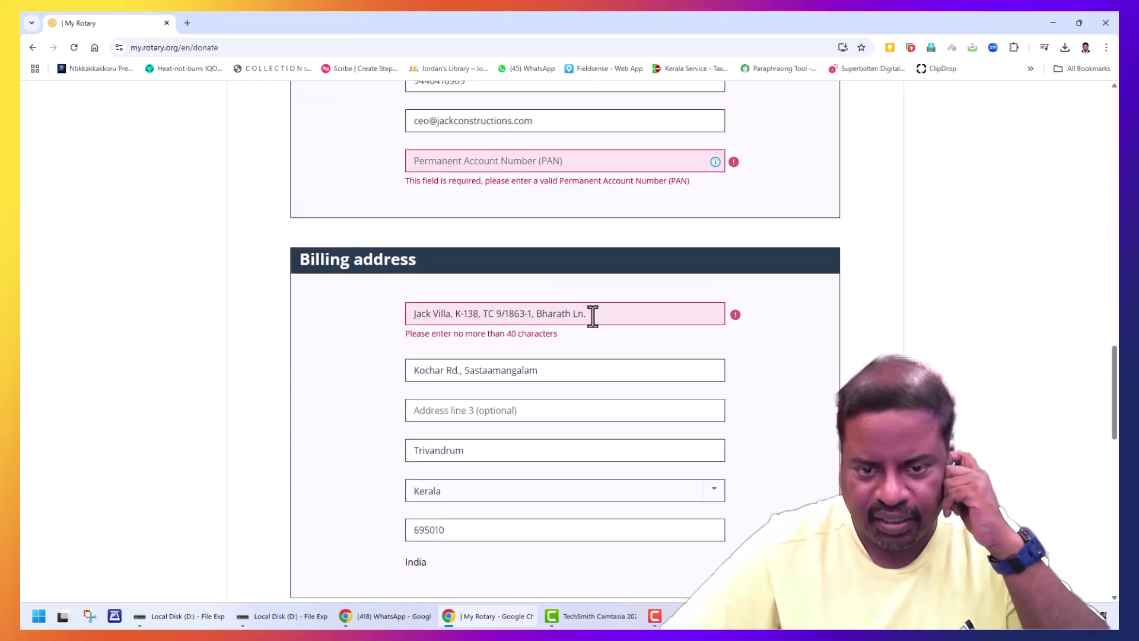
Step: Replace the overlong first address line with a short house name and resubmit
drag(590, 314, 400, 316)
text(JA)
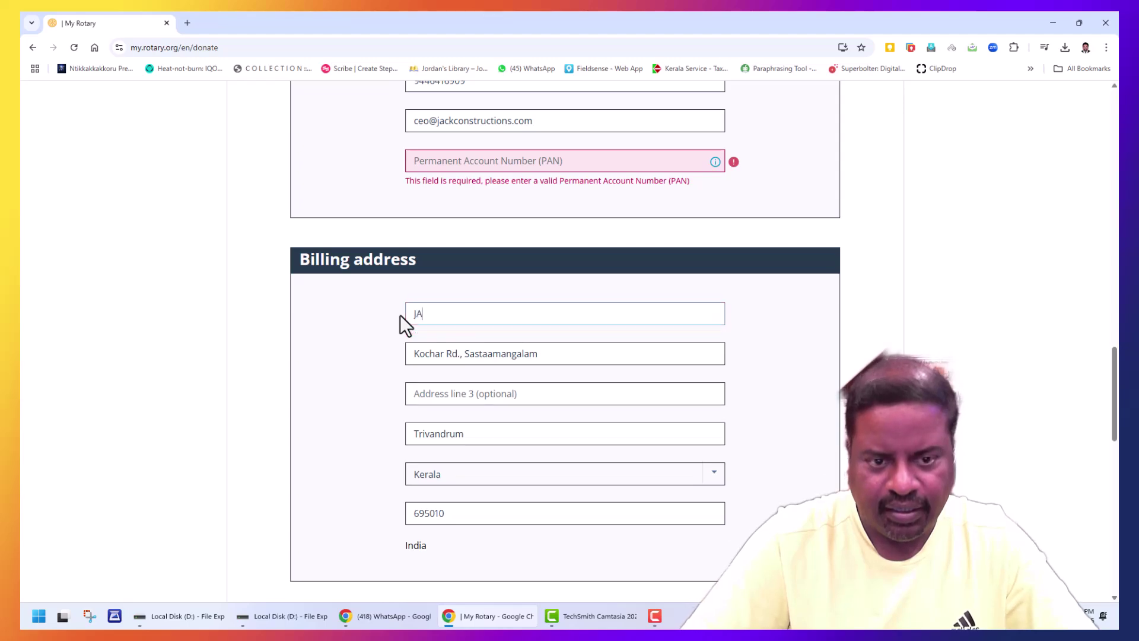
text(CK VILLA)
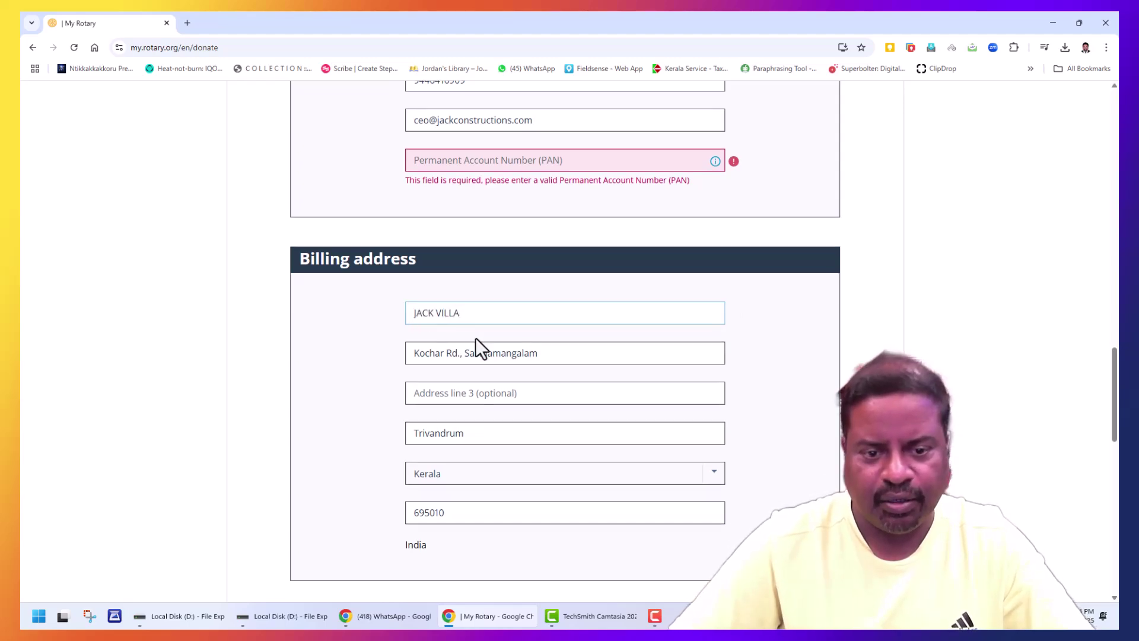
scroll(497, 375, down, 2)
scroll(498, 380, down, 10)
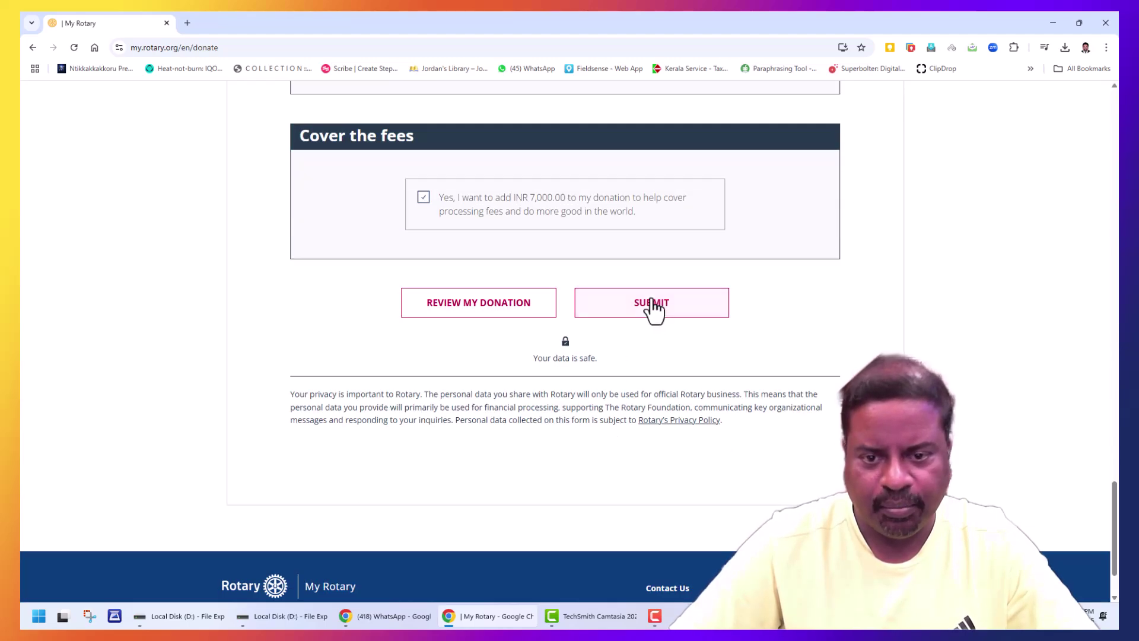
click(651, 308)
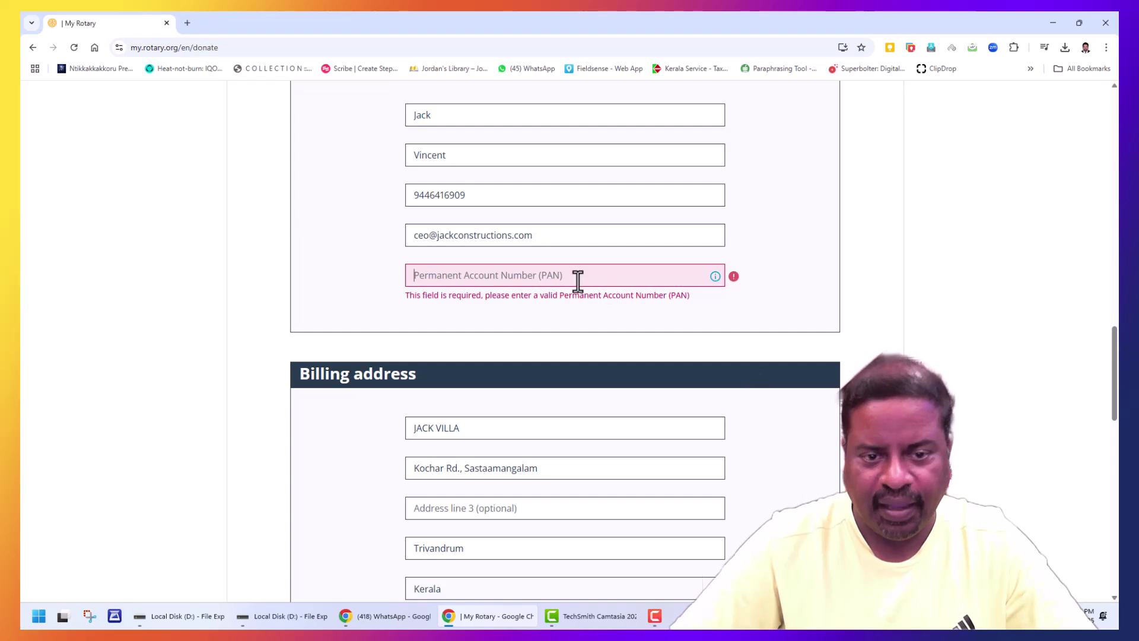
Step: Fill in the donor's Permanent Account Number (PAN) field
text(a)
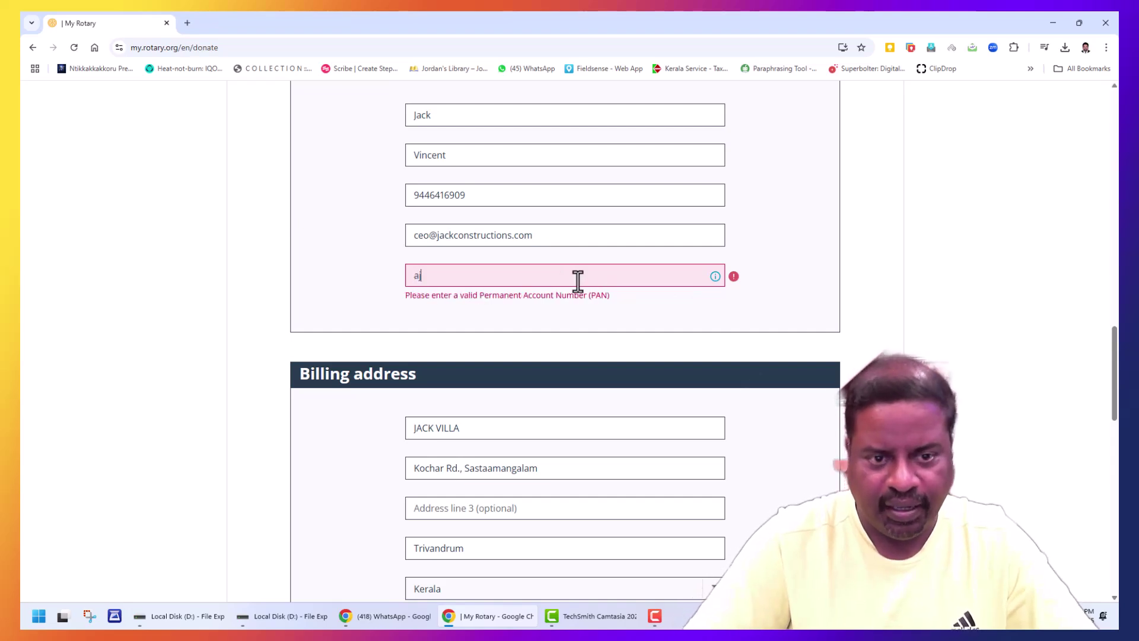
key(BackSpace)
text(a)
key(BackSpace)
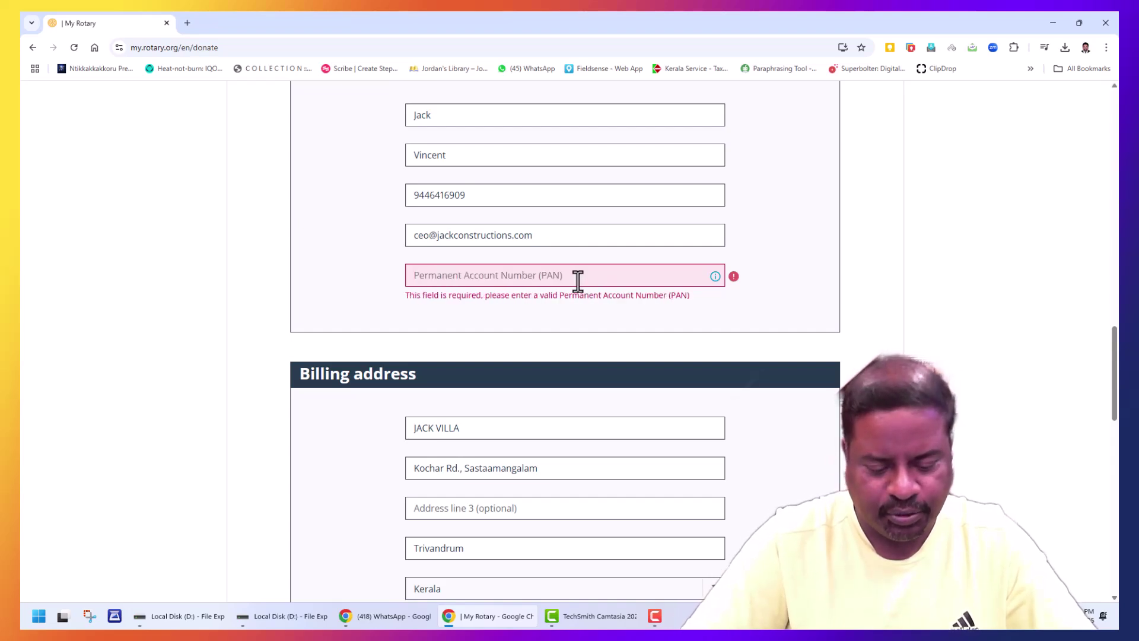
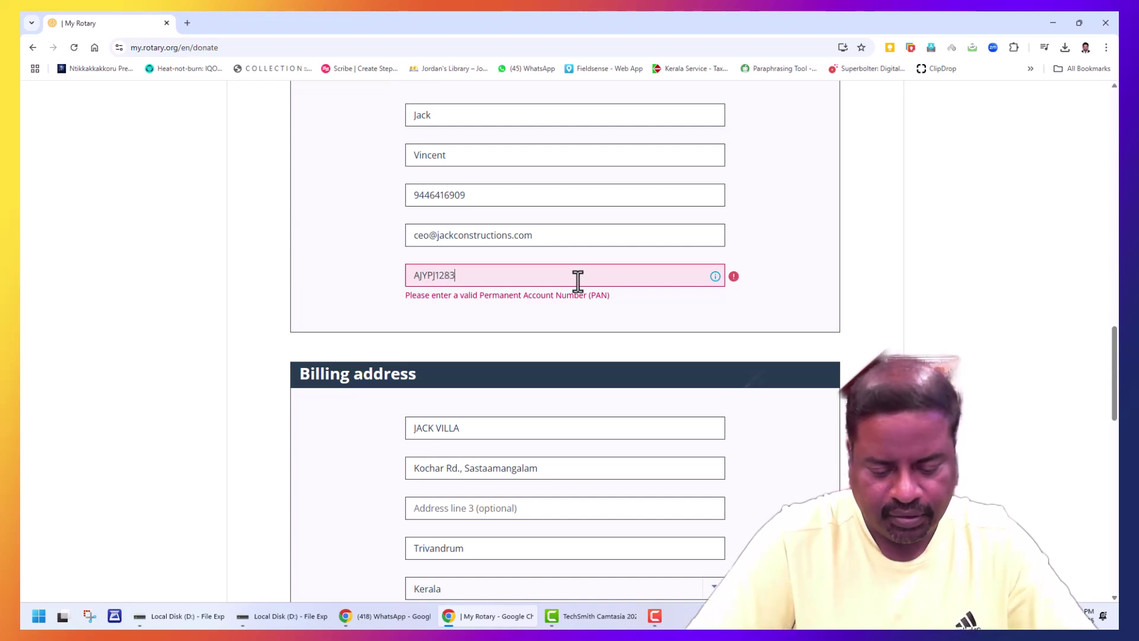
scroll(581, 293, down, 4)
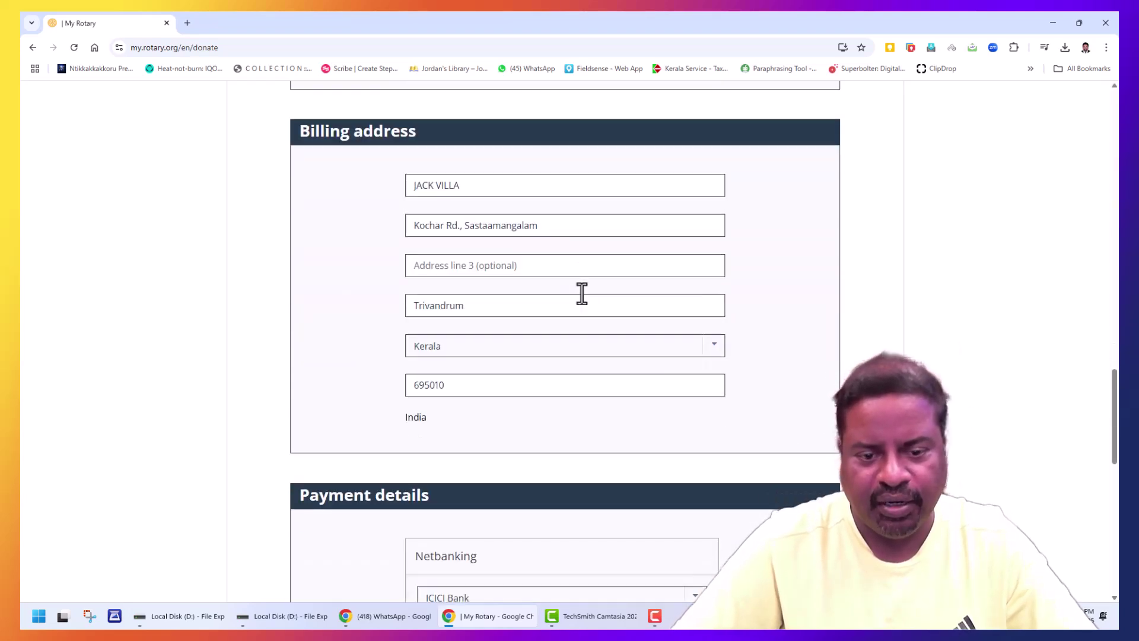
scroll(582, 293, down, 8)
Step: Submit the donation form and fill the ICICI netbanking user ID and password
click(656, 402)
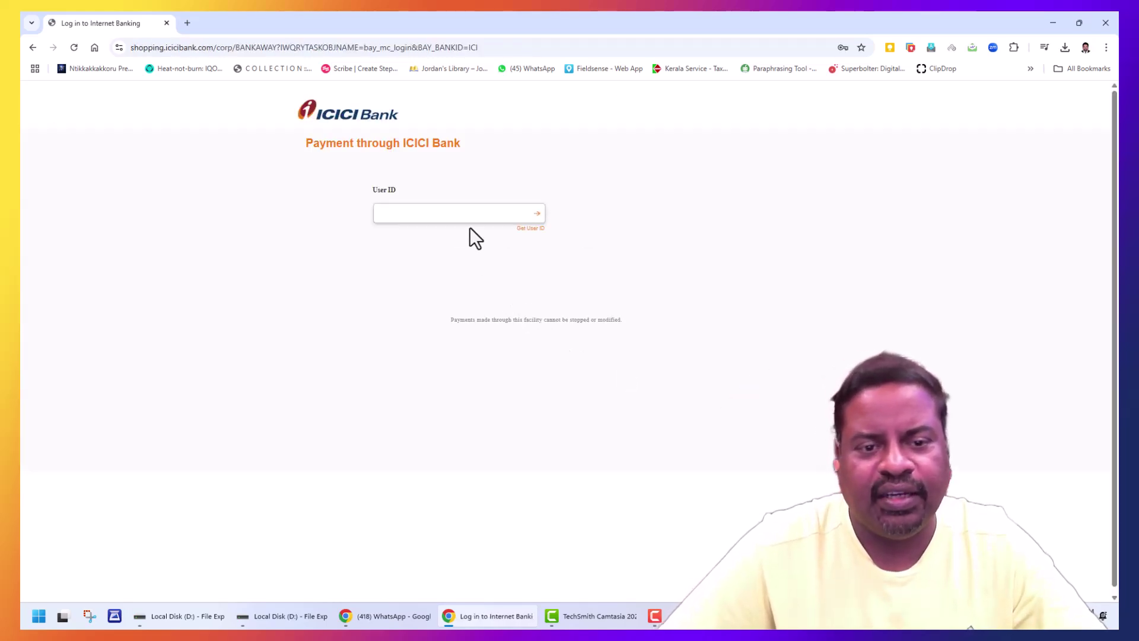
click(469, 215)
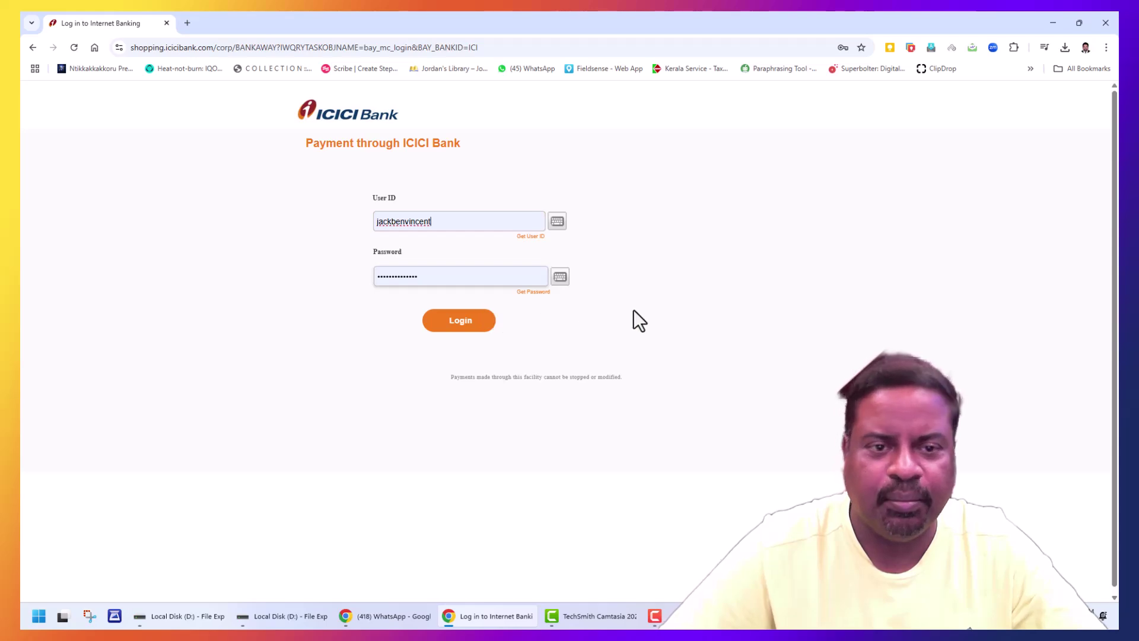